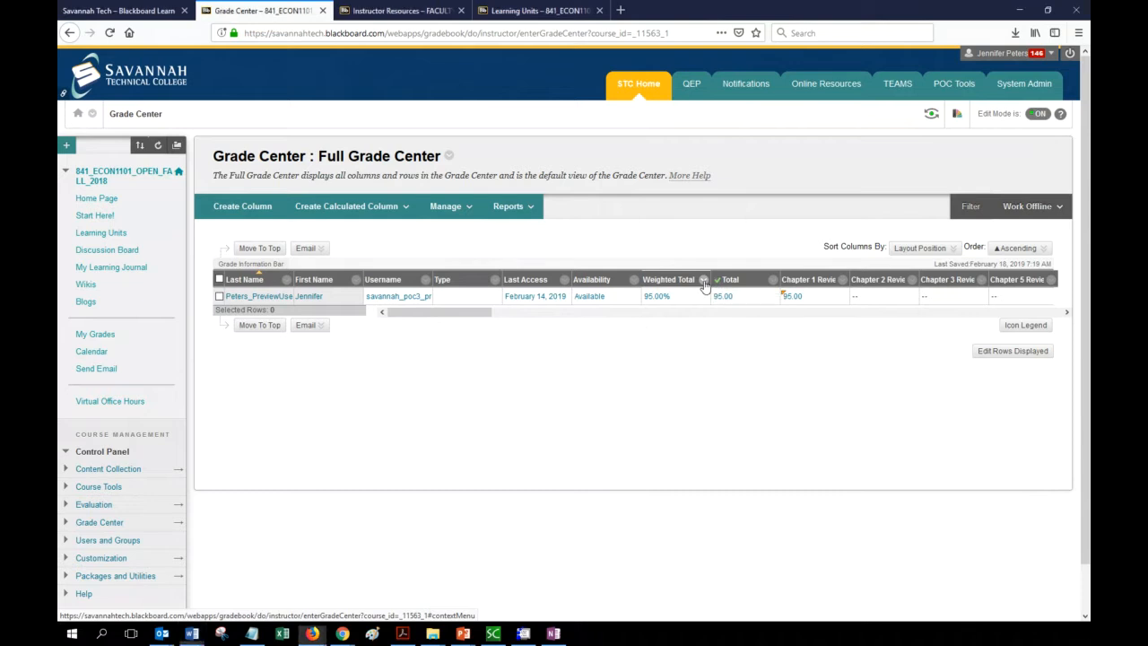
Set Weighted Total as the external grade, then delete the Total column and confirm.
{"action": "left_click", "coordinate": [705, 280]}
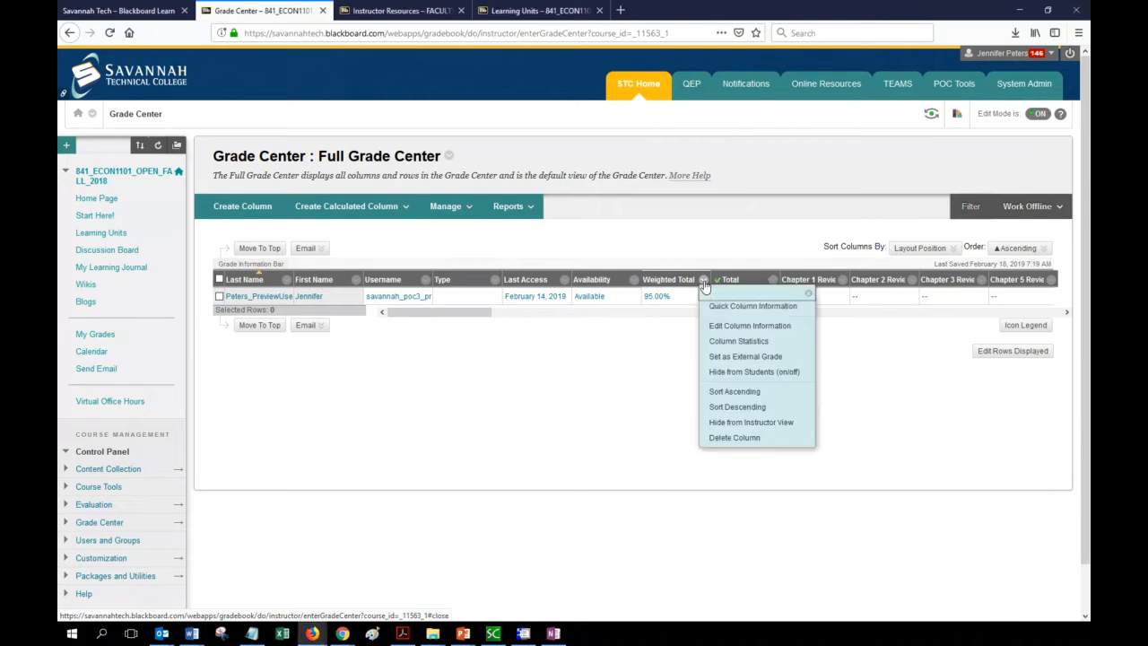
{"action": "left_click", "coordinate": [720, 358]}
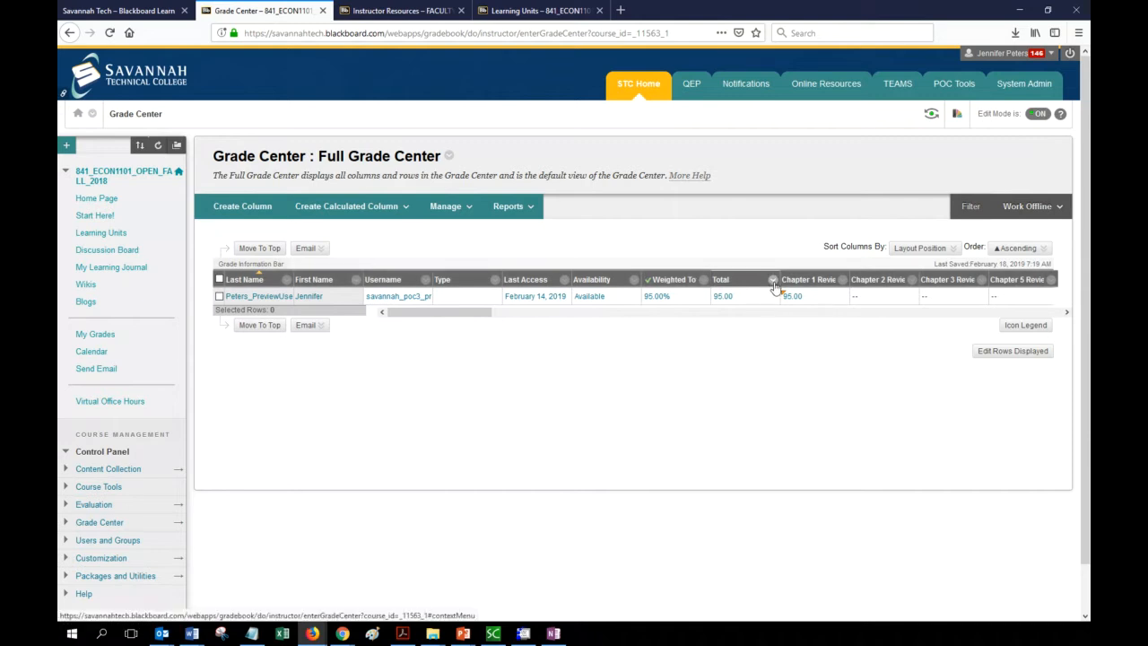
{"action": "left_click", "coordinate": [773, 280]}
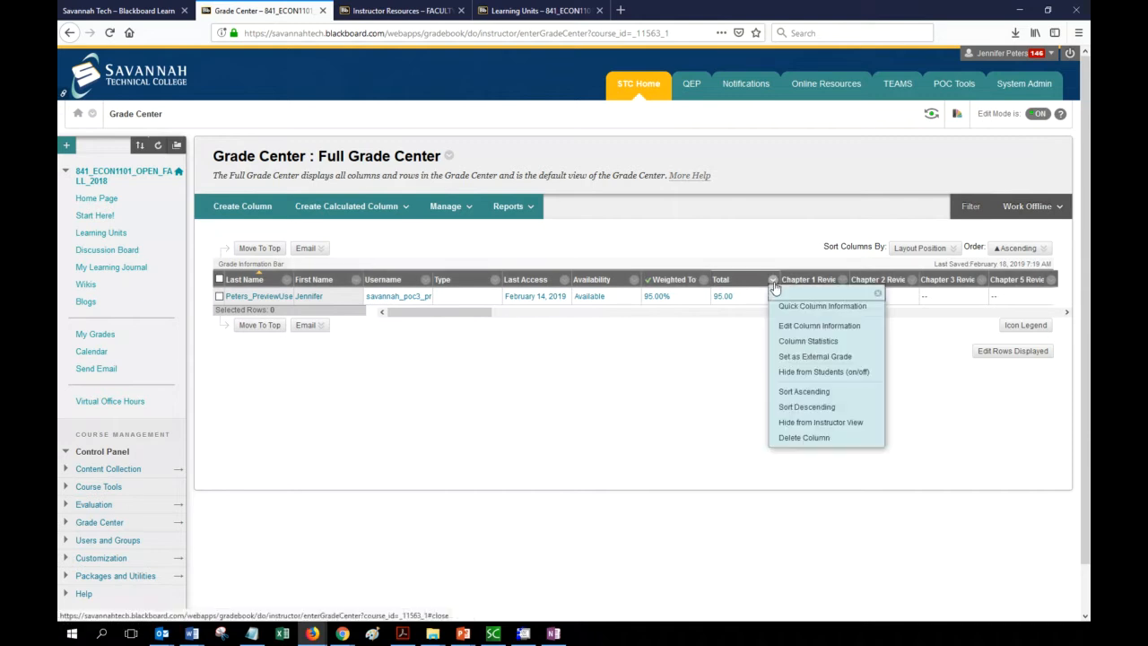
{"action": "left_click", "coordinate": [797, 438]}
{"action": "left_click", "coordinate": [642, 276]}
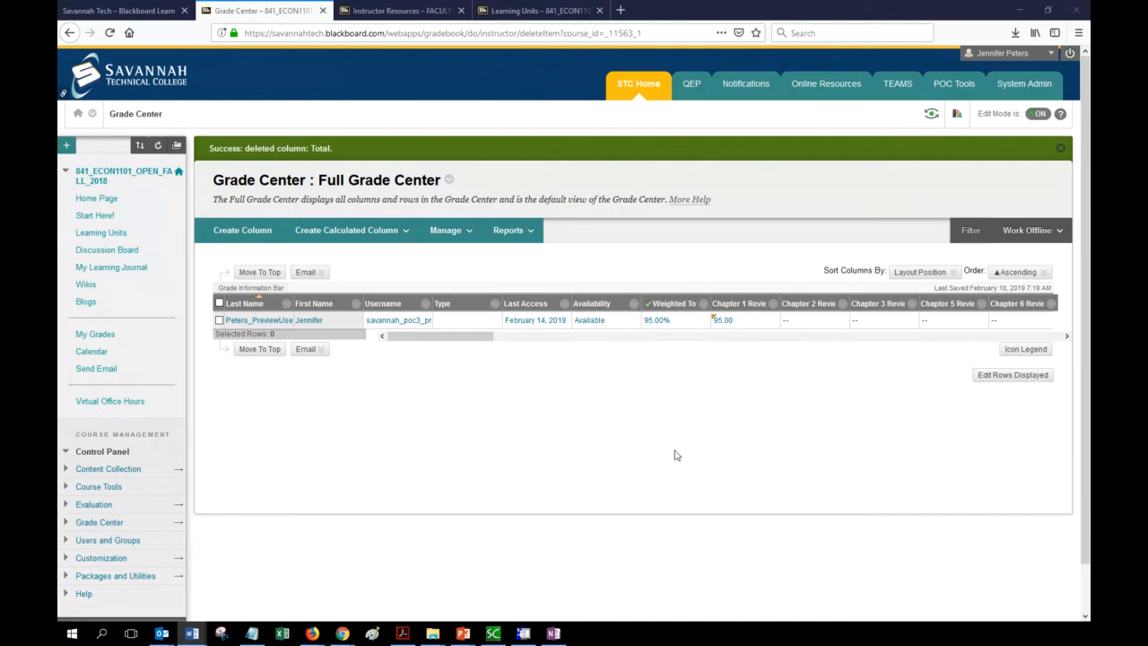
{"action": "left_click", "coordinate": [704, 304]}
{"action": "left_click", "coordinate": [724, 348]}
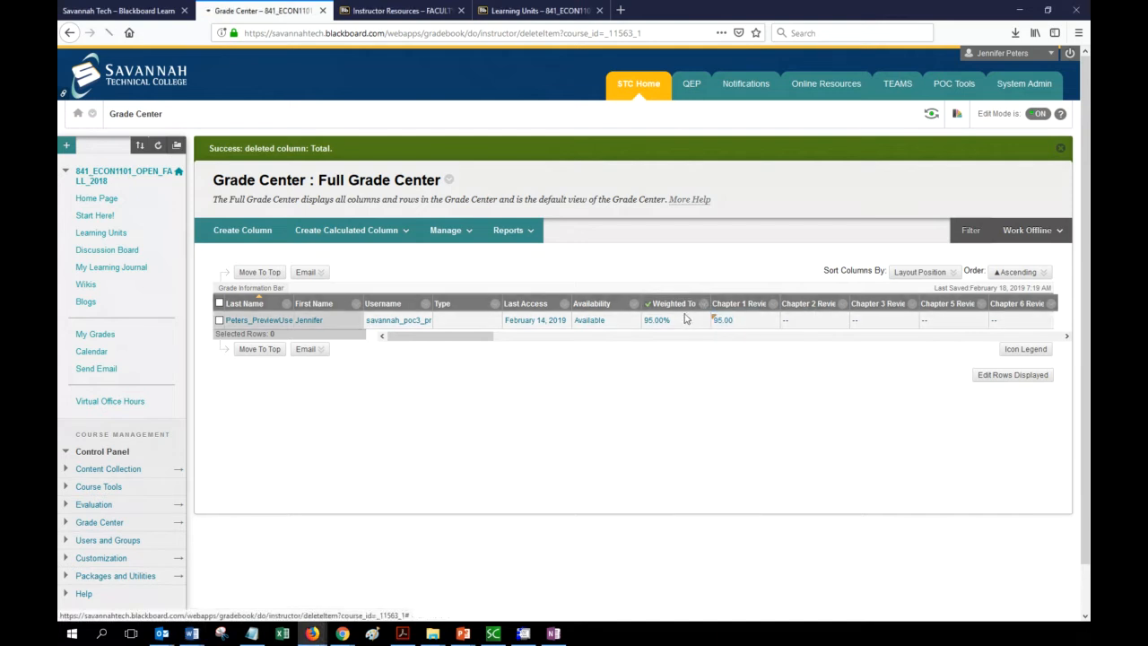
{"action": "scroll", "coordinate": [690, 354], "scroll_direction": "down", "scroll_amount": 5}
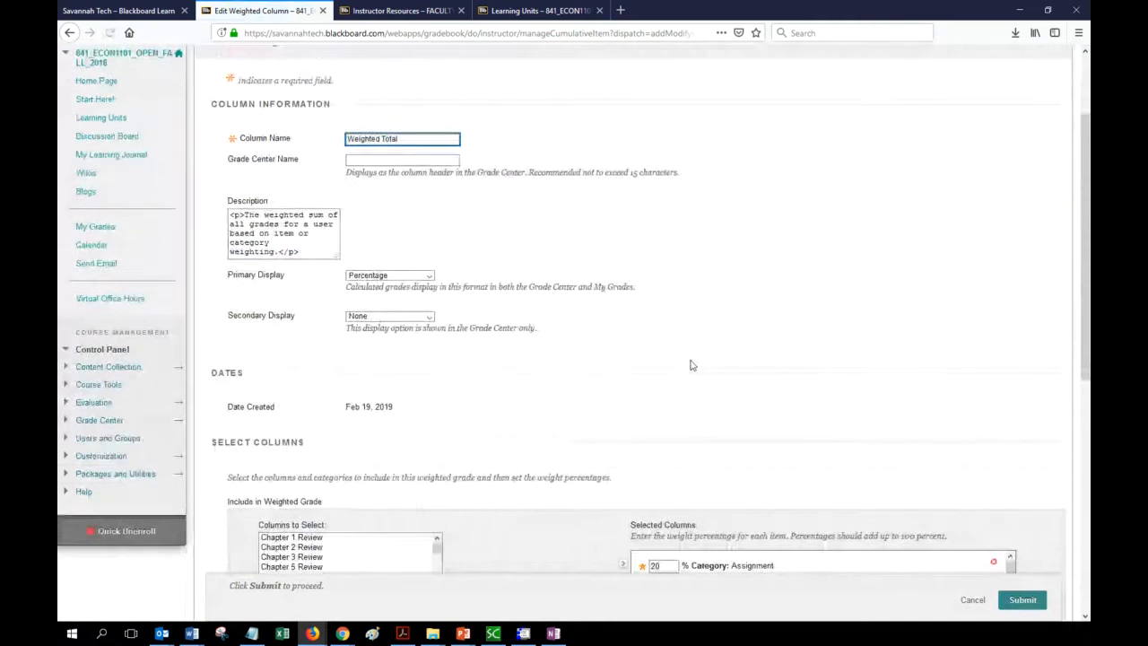
{"action": "scroll", "coordinate": [550, 414], "scroll_direction": "down", "scroll_amount": 2}
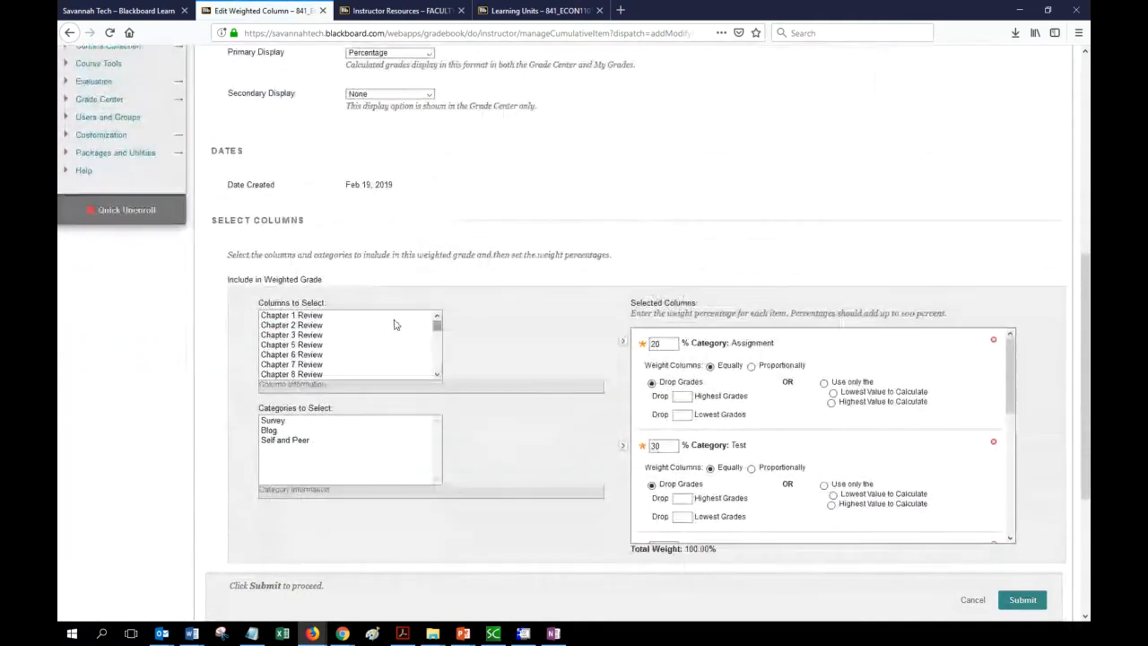
{"action": "left_click", "coordinate": [296, 317]}
{"action": "left_click_drag", "start_coordinate": [439, 328], "coordinate": [472, 314]}
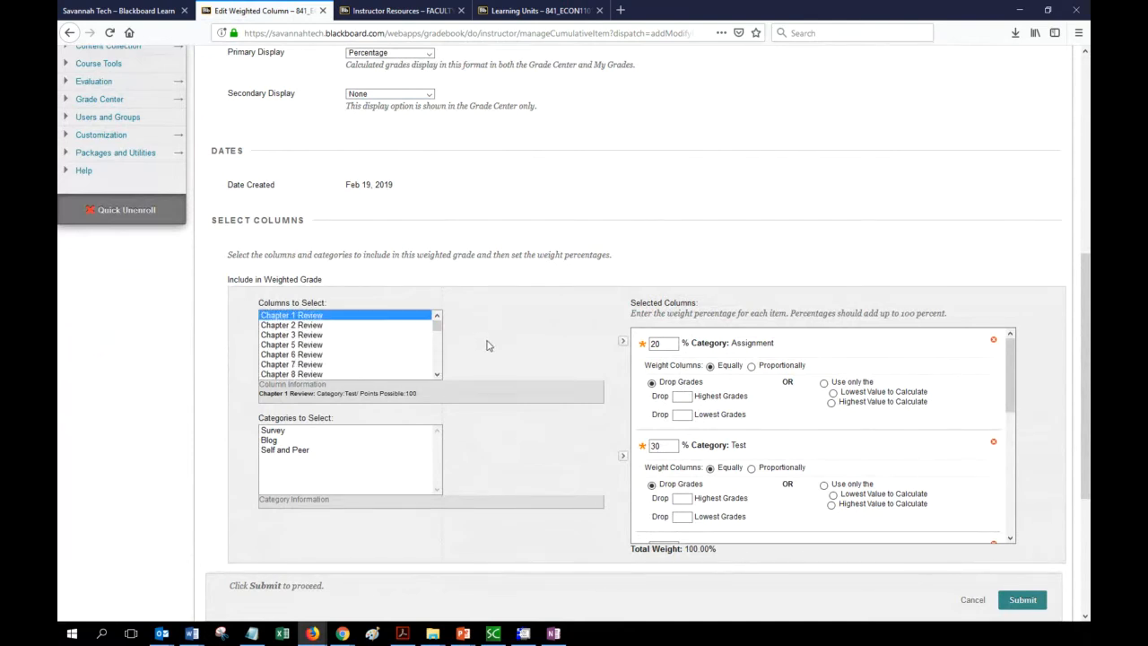
{"action": "scroll", "coordinate": [493, 398], "scroll_direction": "down", "scroll_amount": 1}
{"action": "scroll", "coordinate": [493, 398], "scroll_direction": "down", "scroll_amount": 1}
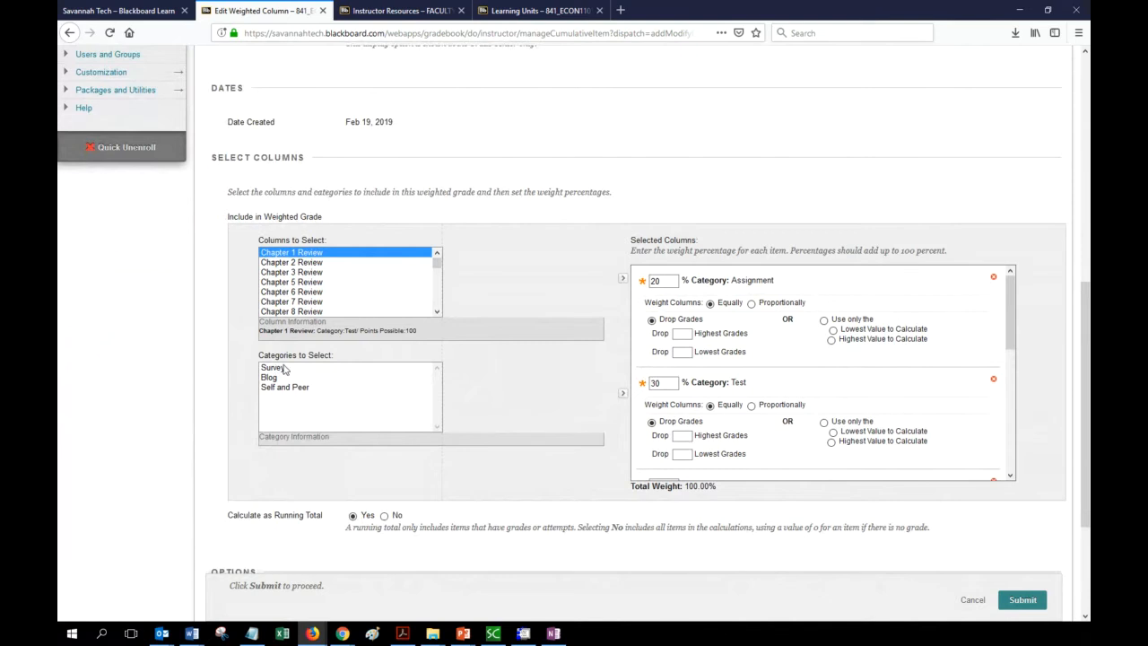
{"action": "left_click", "coordinate": [323, 311]}
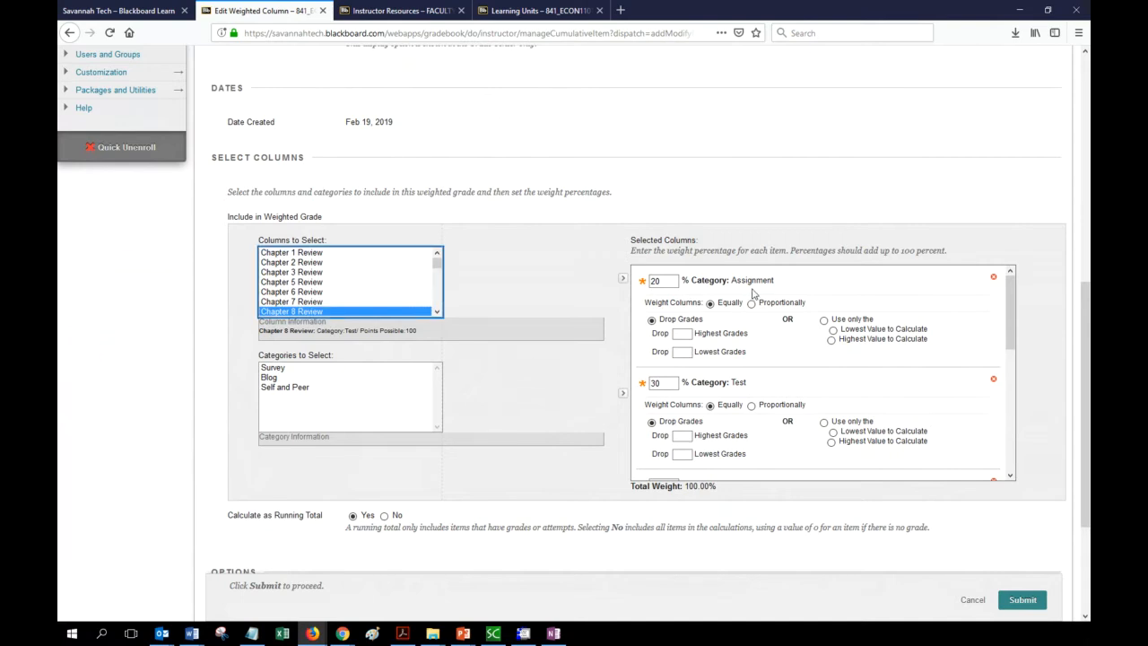
{"action": "left_click", "coordinate": [967, 606]}
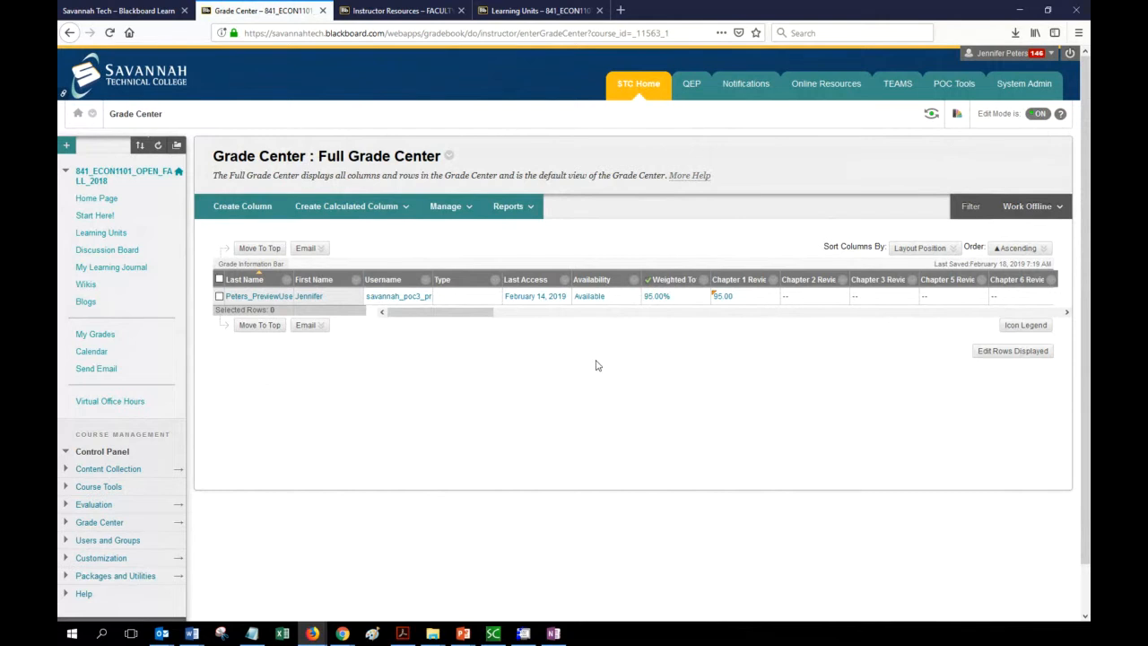
Open Manage > Column Organization and scroll through the Not in a Grading Period columns.
{"action": "left_click", "coordinate": [458, 214]}
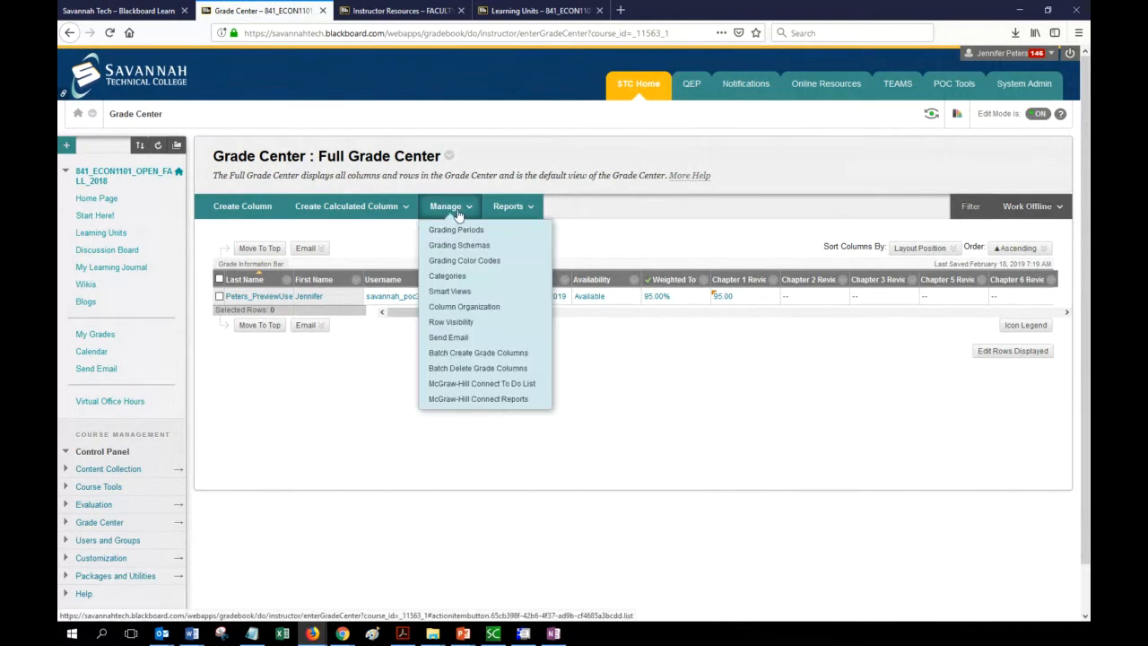
{"action": "left_click", "coordinate": [493, 308]}
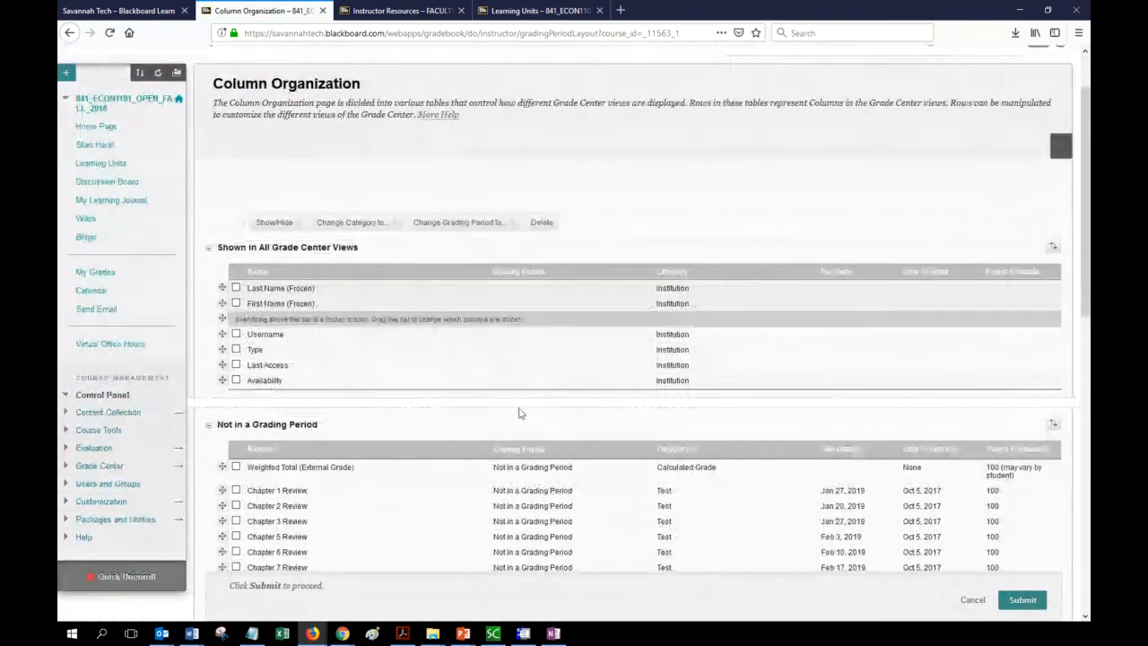
{"action": "scroll", "coordinate": [484, 394], "scroll_direction": "down", "scroll_amount": 3}
{"action": "scroll", "coordinate": [456, 353], "scroll_direction": "down", "scroll_amount": 3}
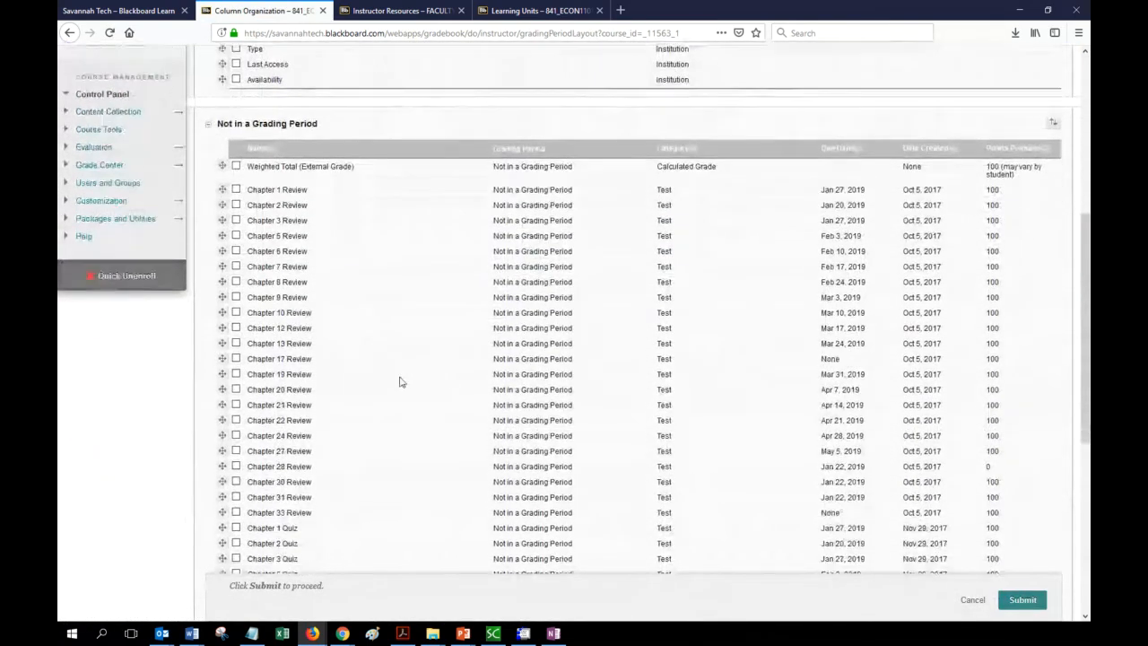
{"action": "scroll", "coordinate": [397, 385], "scroll_direction": "down", "scroll_amount": 2}
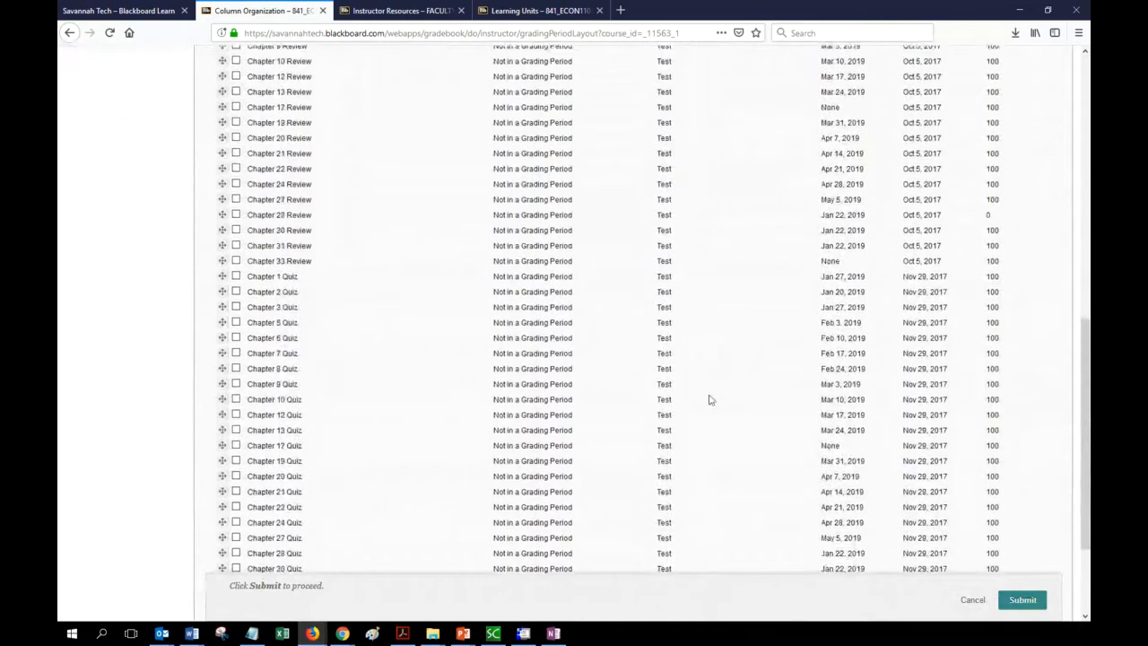
{"action": "scroll", "coordinate": [699, 358], "scroll_direction": "up", "scroll_amount": 3}
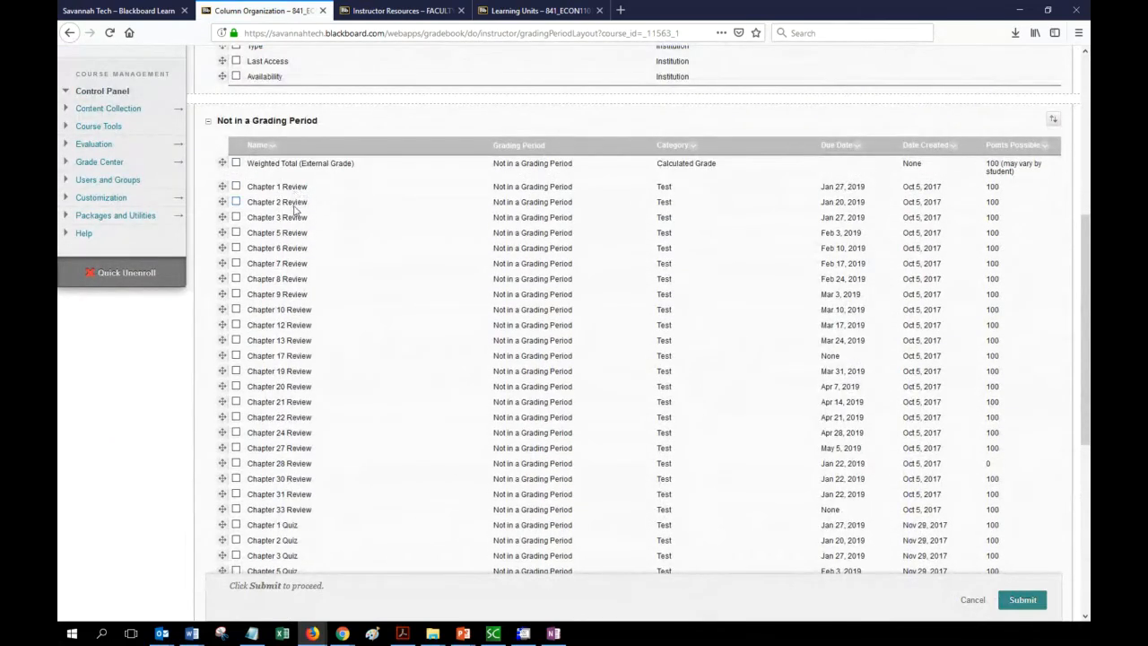
{"action": "scroll", "coordinate": [427, 357], "scroll_direction": "down", "scroll_amount": 3}
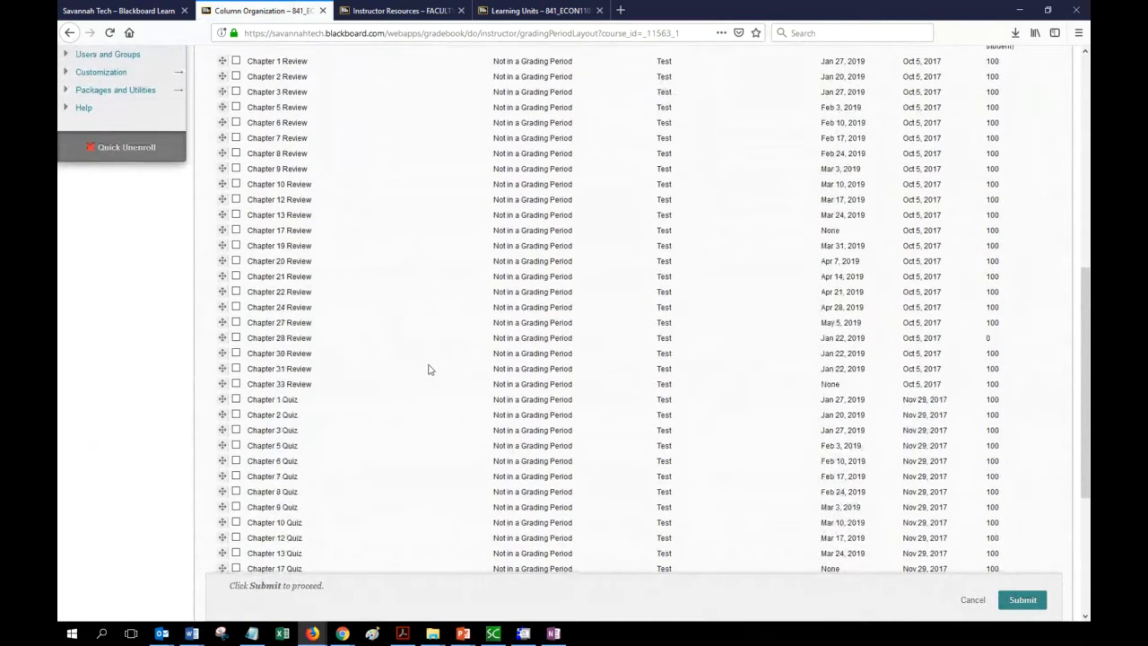
{"action": "scroll", "coordinate": [365, 393], "scroll_direction": "up", "scroll_amount": 4}
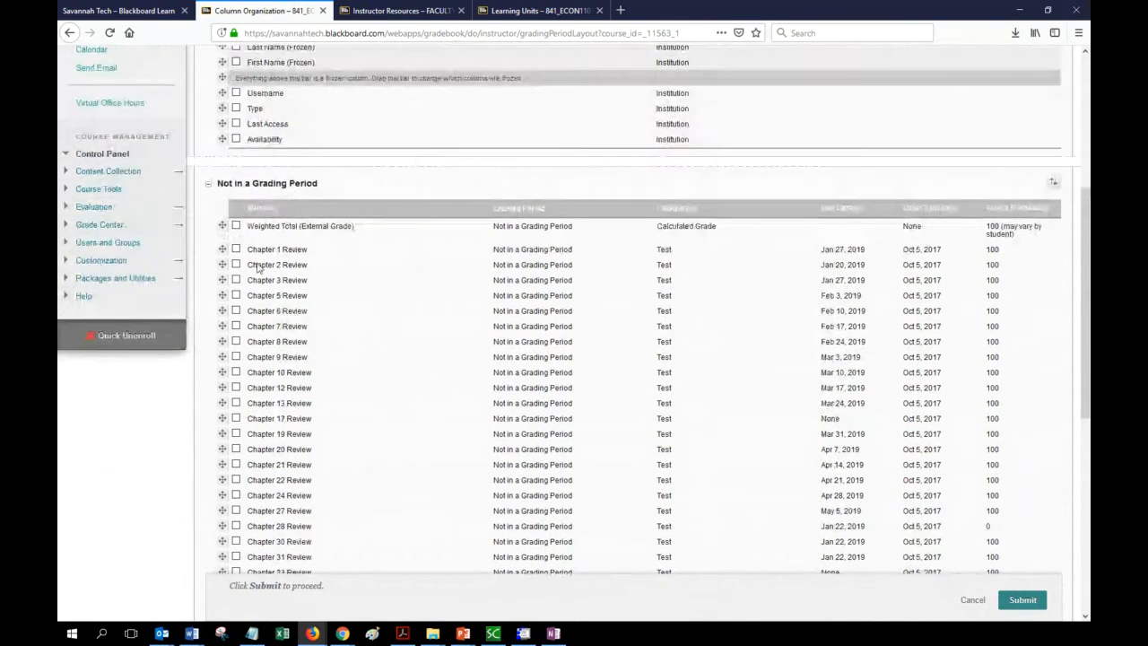
Check the Chapter 1, 2, 3, 5, 6, 7, 8, 9 and 10 Review columns.
{"action": "left_click", "coordinate": [236, 250]}
{"action": "left_click", "coordinate": [235, 264]}
{"action": "left_click", "coordinate": [236, 280]}
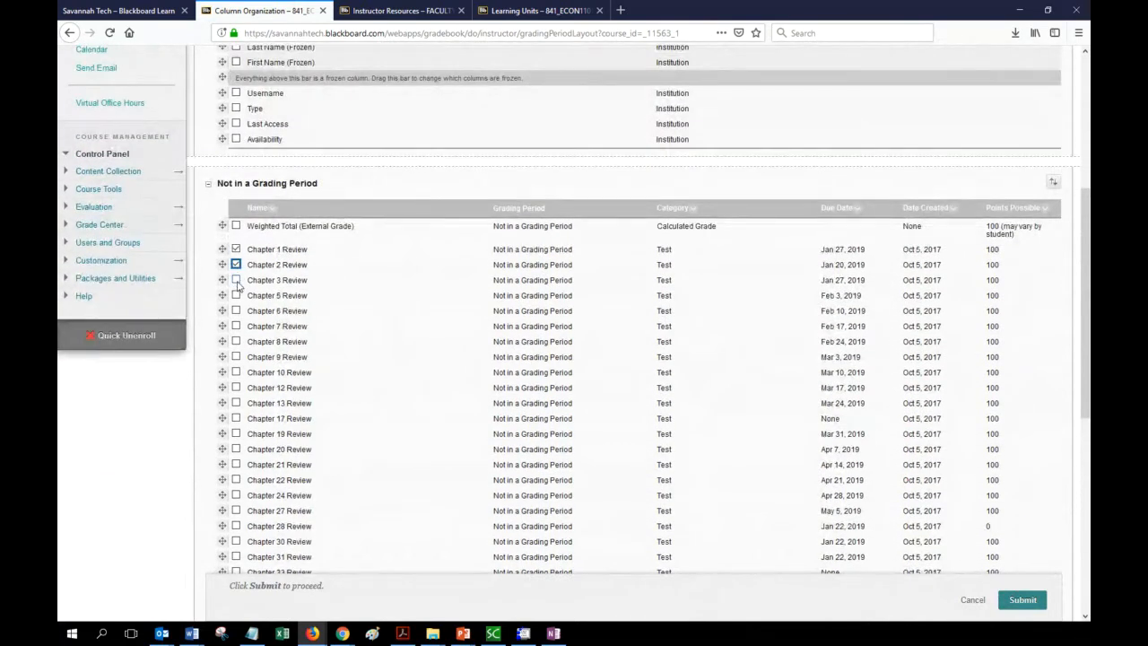
{"action": "left_click", "coordinate": [236, 295]}
{"action": "left_click", "coordinate": [236, 310]}
{"action": "left_click", "coordinate": [236, 326]}
{"action": "left_click", "coordinate": [236, 341]}
{"action": "left_click", "coordinate": [236, 357]}
{"action": "left_click", "coordinate": [236, 372]}
{"action": "scroll", "coordinate": [328, 358], "scroll_direction": "down", "scroll_amount": 3}
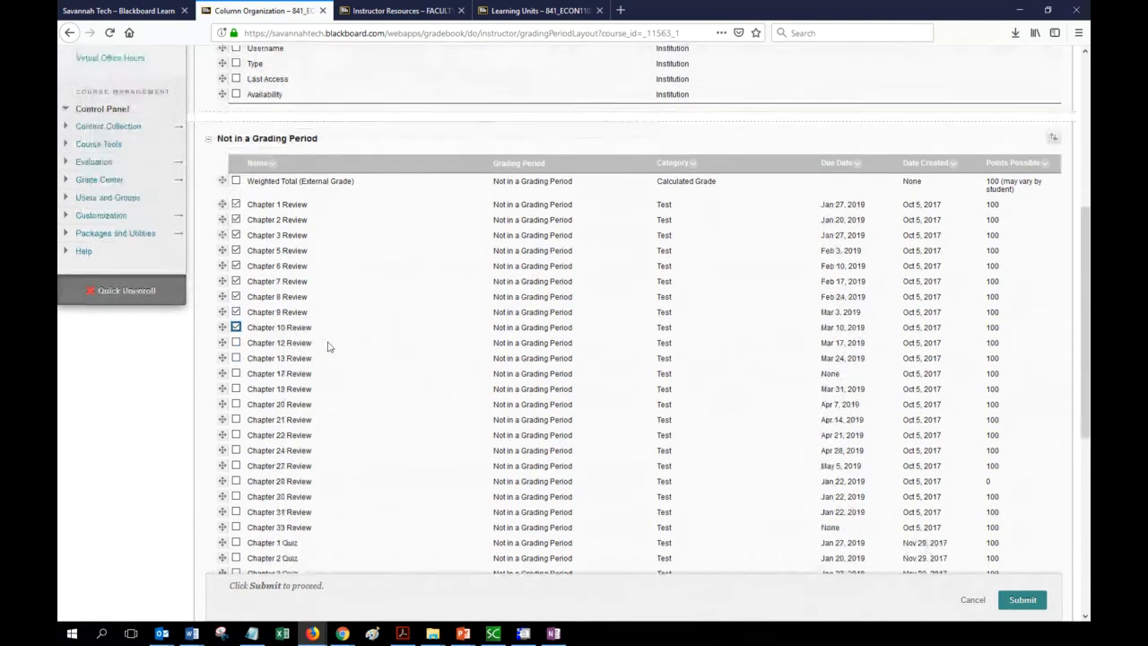
Check the Chapter 12–33 Review columns and change all checked columns to the Assignment category.
{"action": "left_click", "coordinate": [235, 262]}
{"action": "left_click", "coordinate": [236, 277]}
{"action": "left_click", "coordinate": [236, 292]}
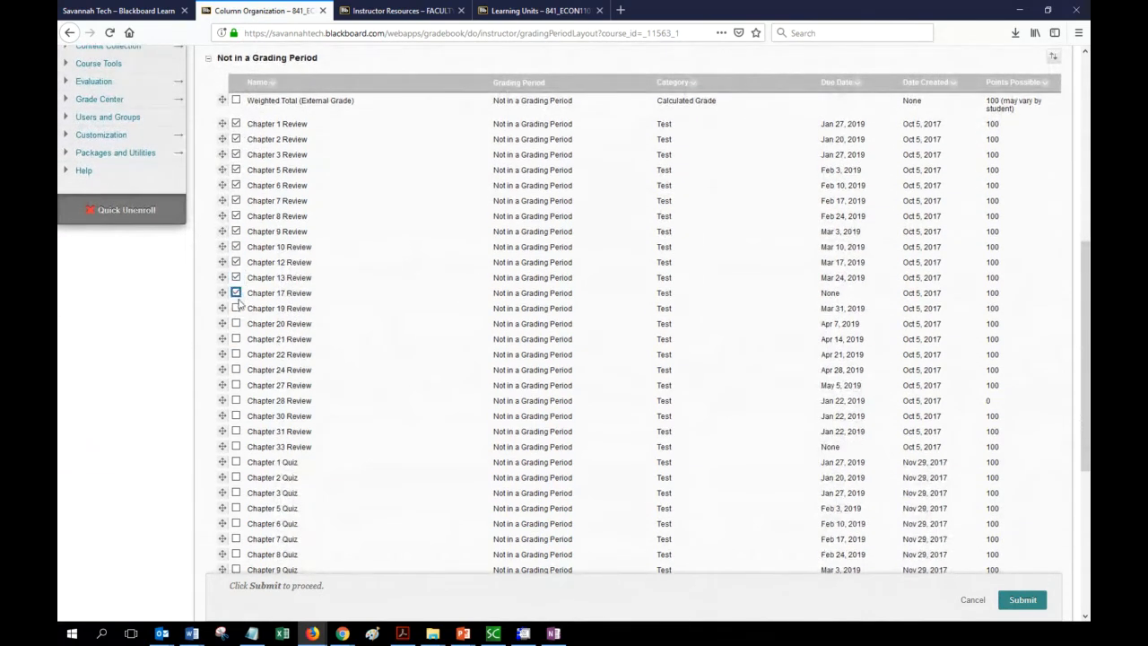
{"action": "left_click", "coordinate": [236, 308]}
{"action": "left_click", "coordinate": [236, 325]}
{"action": "left_click", "coordinate": [236, 340]}
{"action": "left_click", "coordinate": [236, 356]}
{"action": "left_click", "coordinate": [236, 371]}
{"action": "left_click", "coordinate": [237, 386]}
{"action": "left_click", "coordinate": [236, 401]}
{"action": "left_click", "coordinate": [235, 416]}
{"action": "left_click", "coordinate": [235, 432]}
{"action": "left_click", "coordinate": [236, 446]}
{"action": "scroll", "coordinate": [423, 403], "scroll_direction": "down", "scroll_amount": 6}
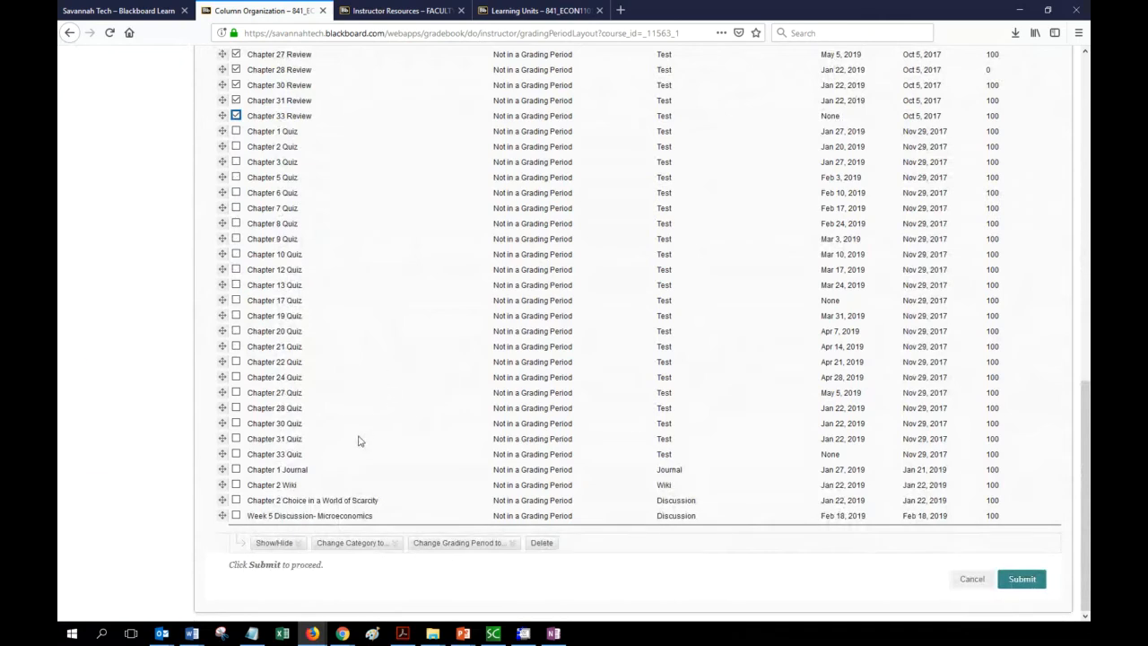
{"action": "left_click", "coordinate": [350, 544]}
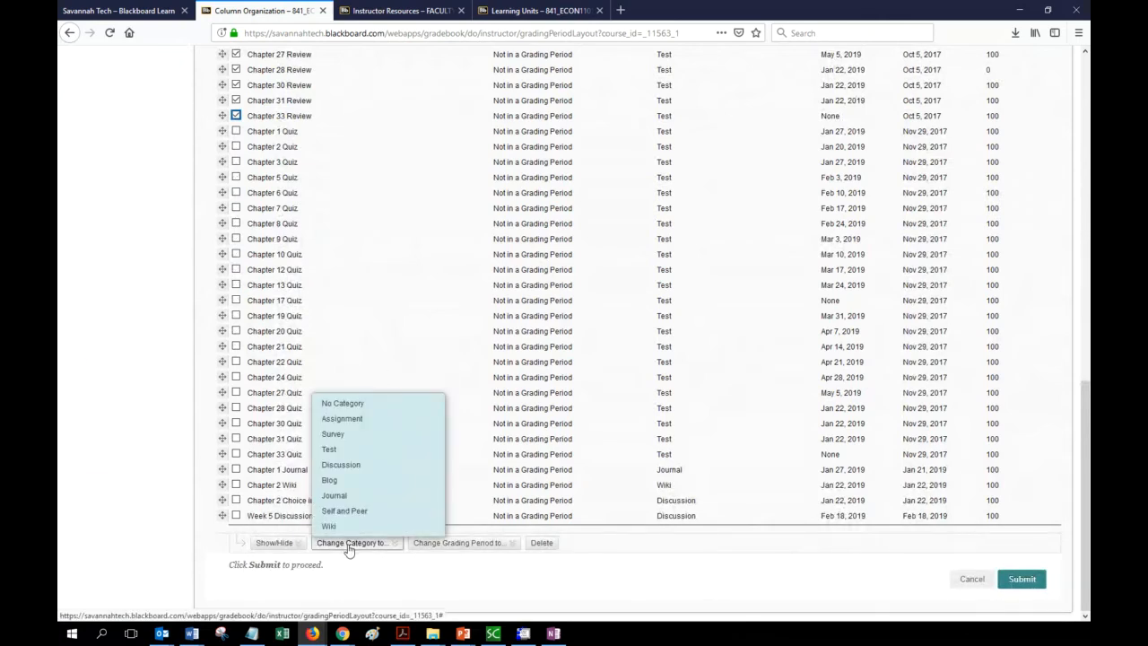
{"action": "left_click", "coordinate": [395, 419]}
Review the column categories in the list and submit the organization changes.
{"action": "scroll", "coordinate": [687, 454], "scroll_direction": "up", "scroll_amount": 4}
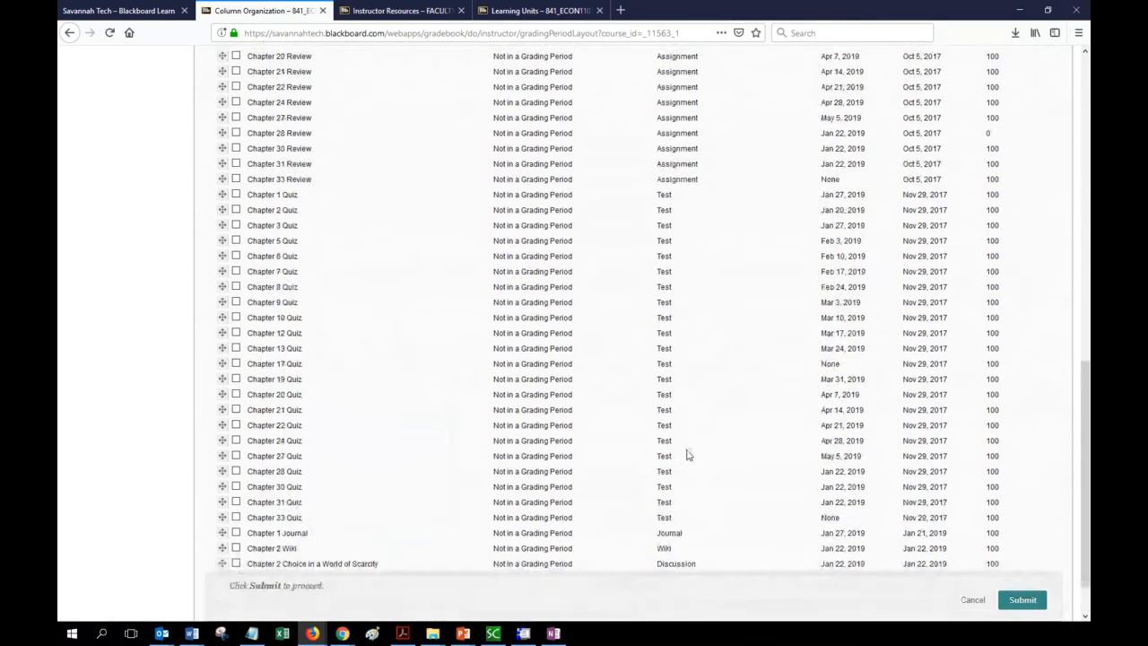
{"action": "scroll", "coordinate": [756, 405], "scroll_direction": "up", "scroll_amount": 3}
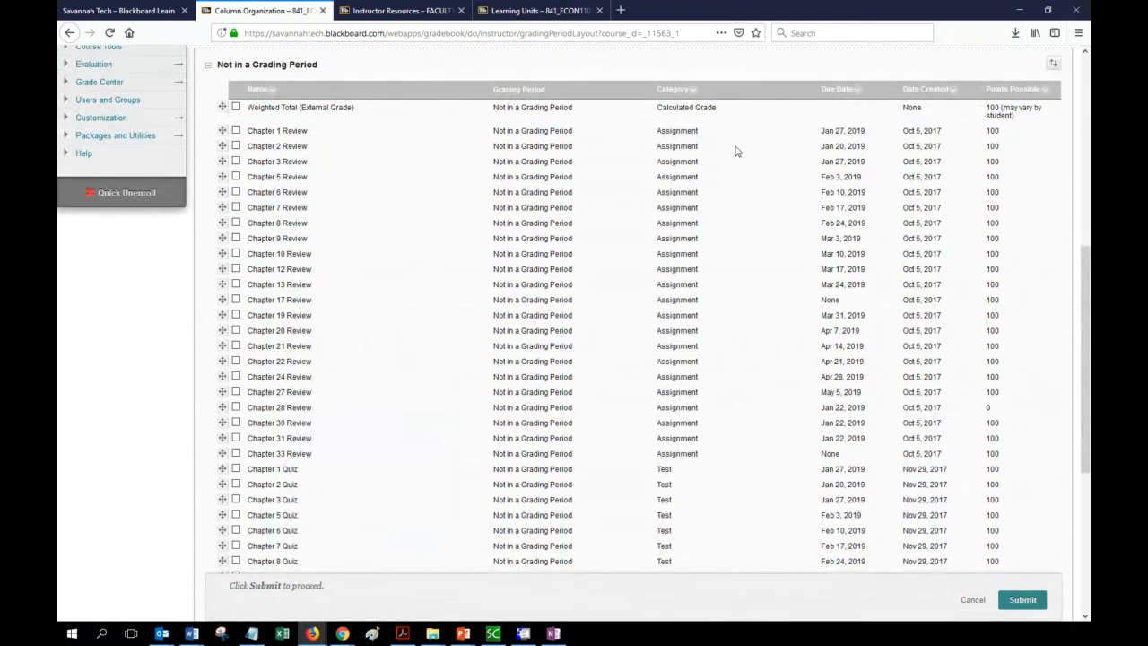
{"action": "scroll", "coordinate": [727, 409], "scroll_direction": "down", "scroll_amount": 1}
{"action": "scroll", "coordinate": [727, 409], "scroll_direction": "down", "scroll_amount": 4}
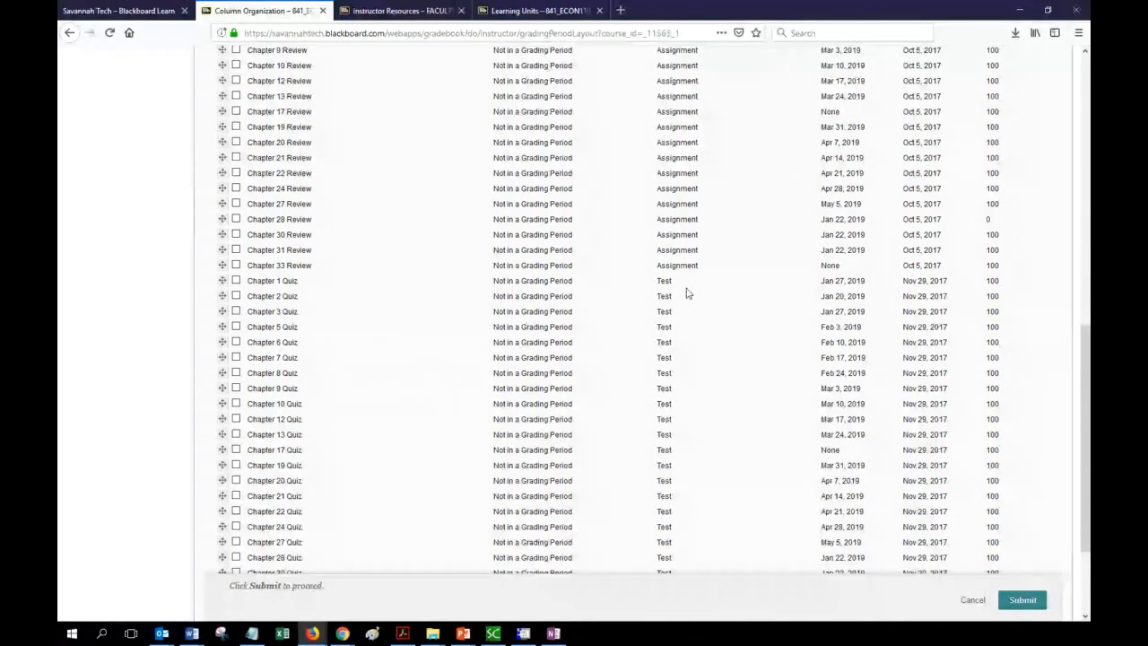
{"action": "scroll", "coordinate": [682, 296], "scroll_direction": "down", "scroll_amount": 4}
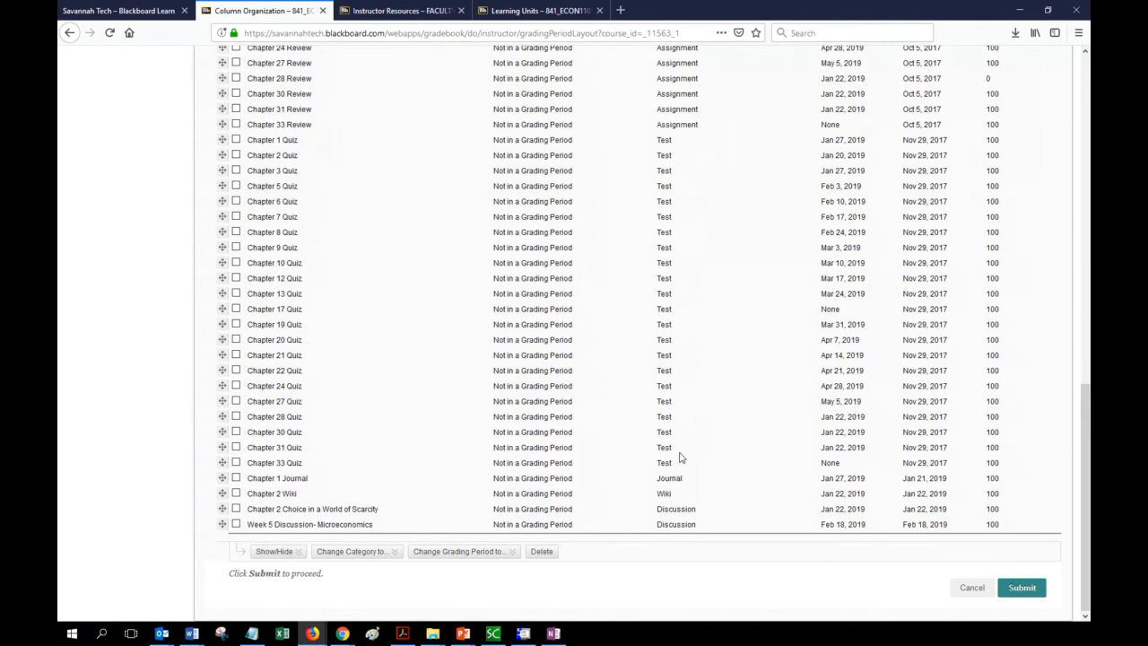
{"action": "scroll", "coordinate": [679, 457], "scroll_direction": "up", "scroll_amount": 4}
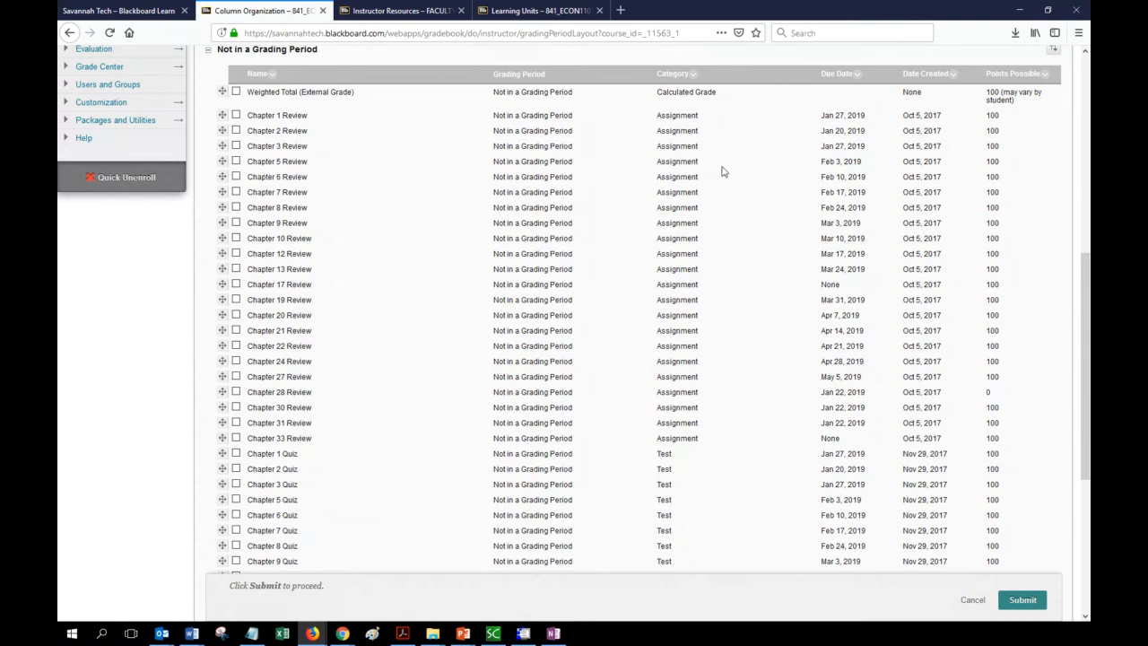
{"action": "scroll", "coordinate": [758, 316], "scroll_direction": "down", "scroll_amount": 3}
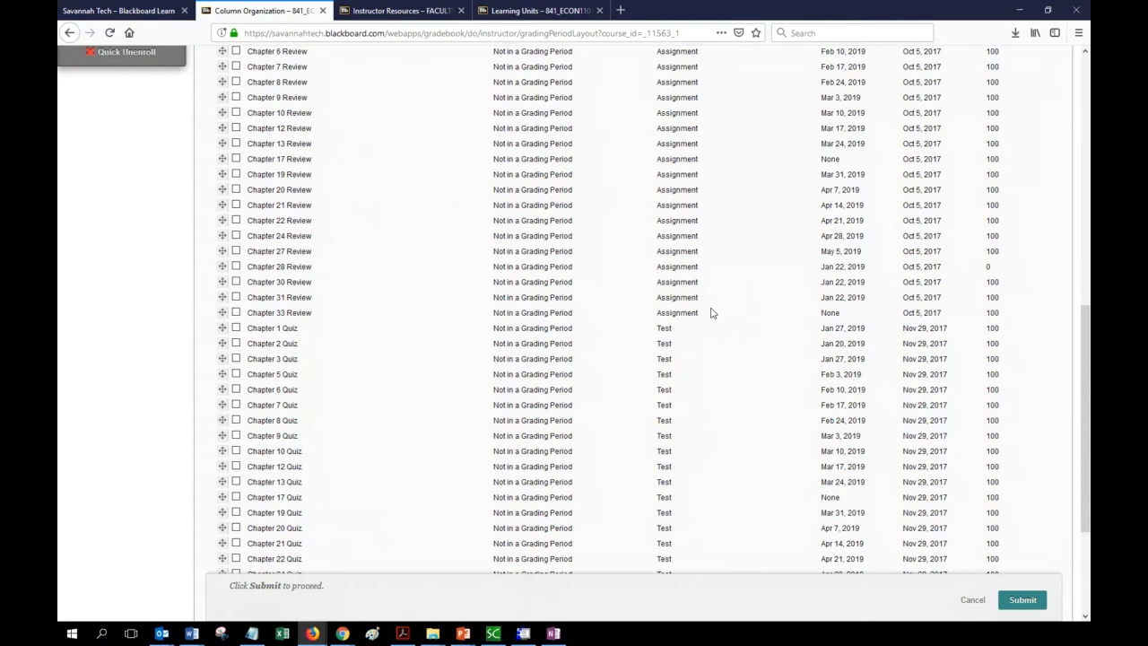
{"action": "scroll", "coordinate": [712, 312], "scroll_direction": "down", "scroll_amount": 3}
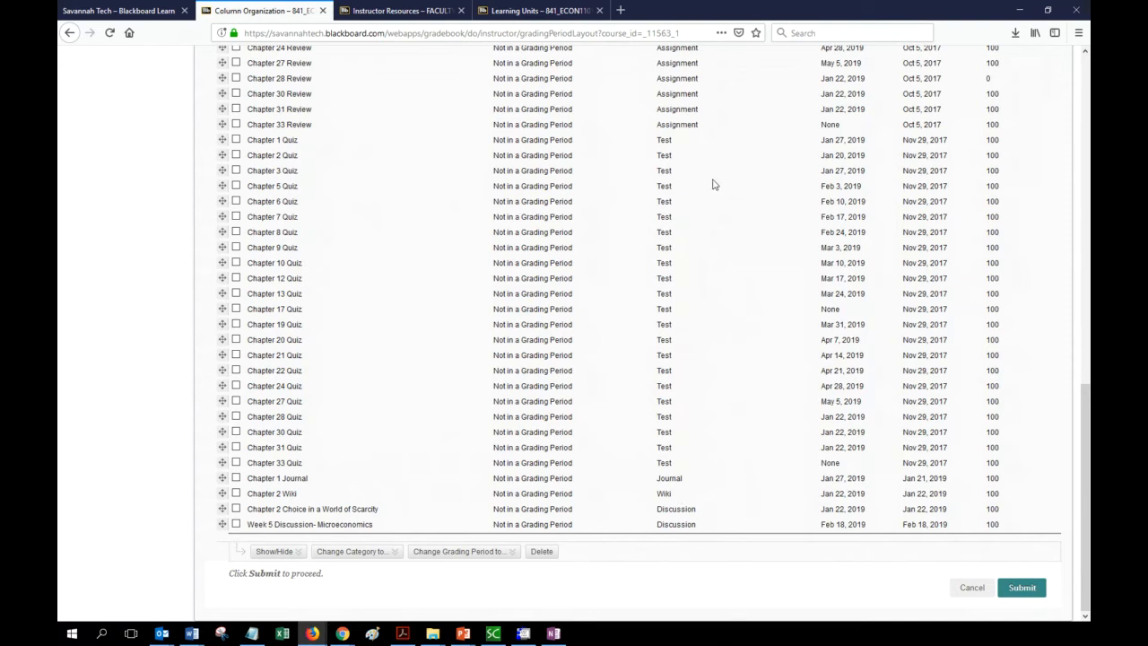
{"action": "scroll", "coordinate": [924, 418], "scroll_direction": "up", "scroll_amount": 3}
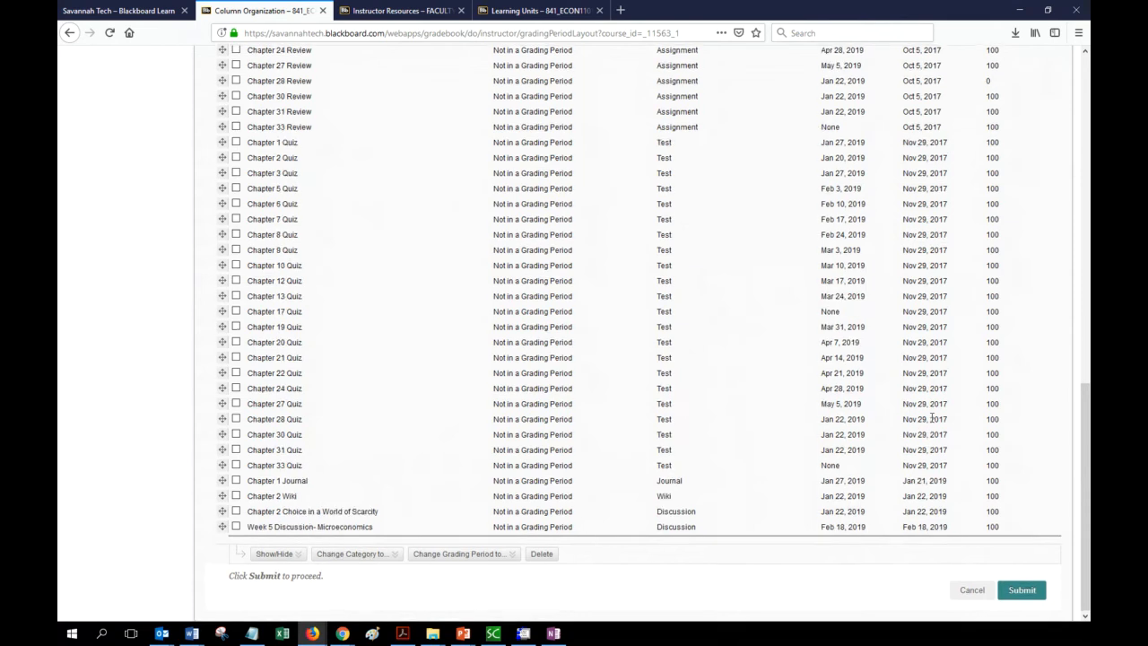
{"action": "scroll", "coordinate": [1023, 493], "scroll_direction": "down", "scroll_amount": 1}
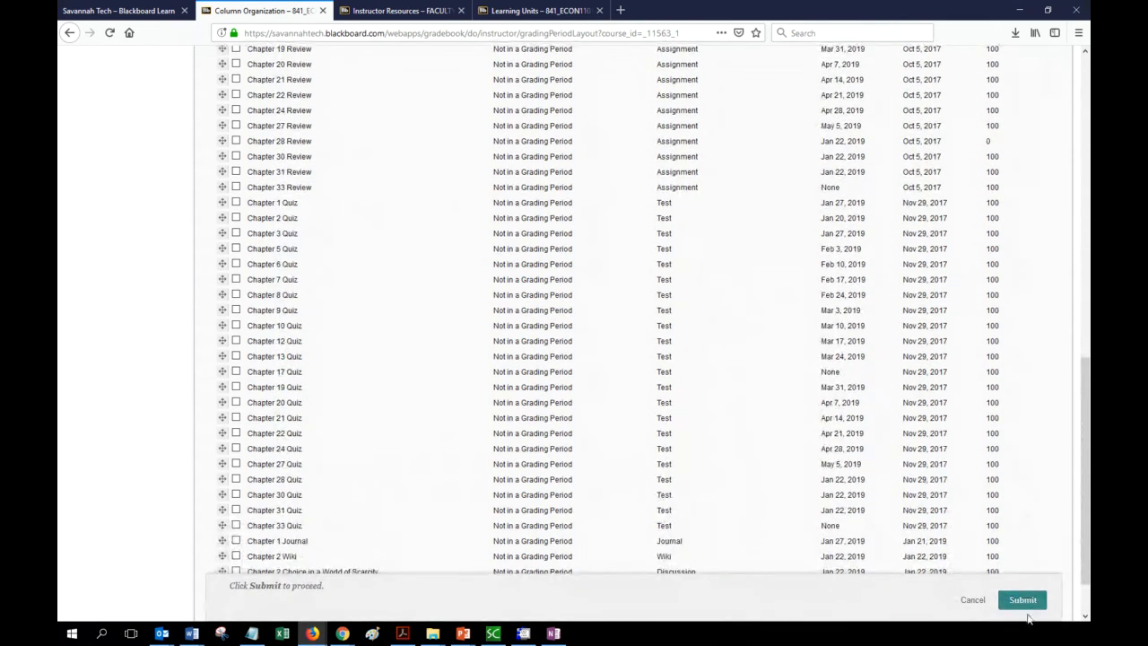
{"action": "left_click", "coordinate": [1029, 607]}
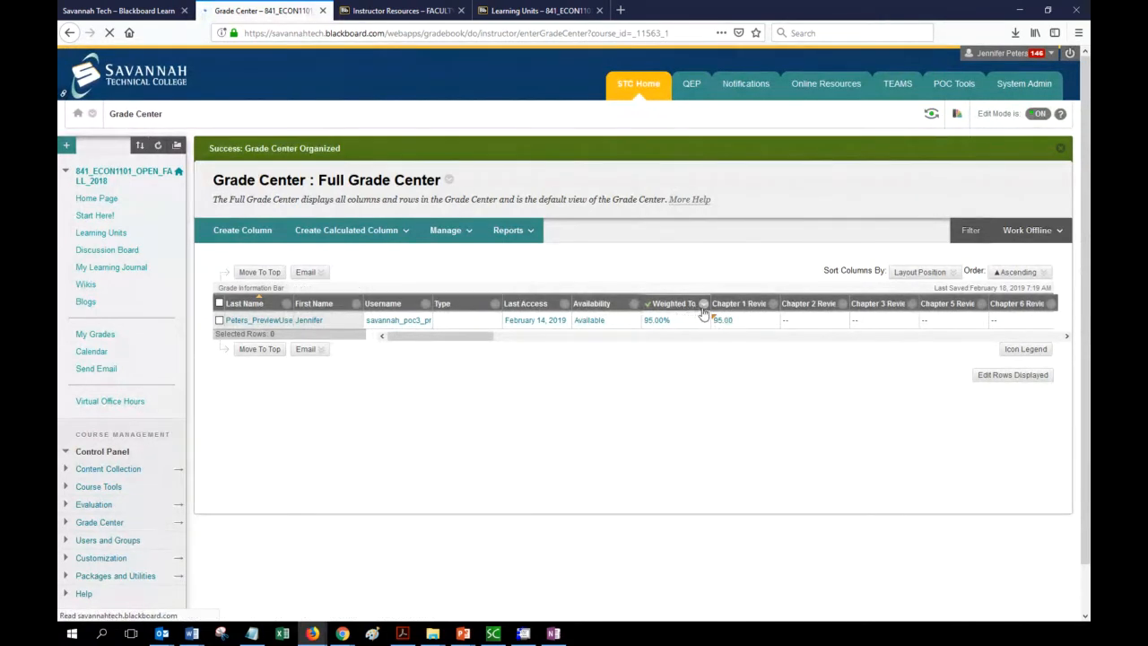
Edit the Weighted Total column and remove Assignment, Test, Wiki and the other weighted category.
{"action": "left_click", "coordinate": [705, 305]}
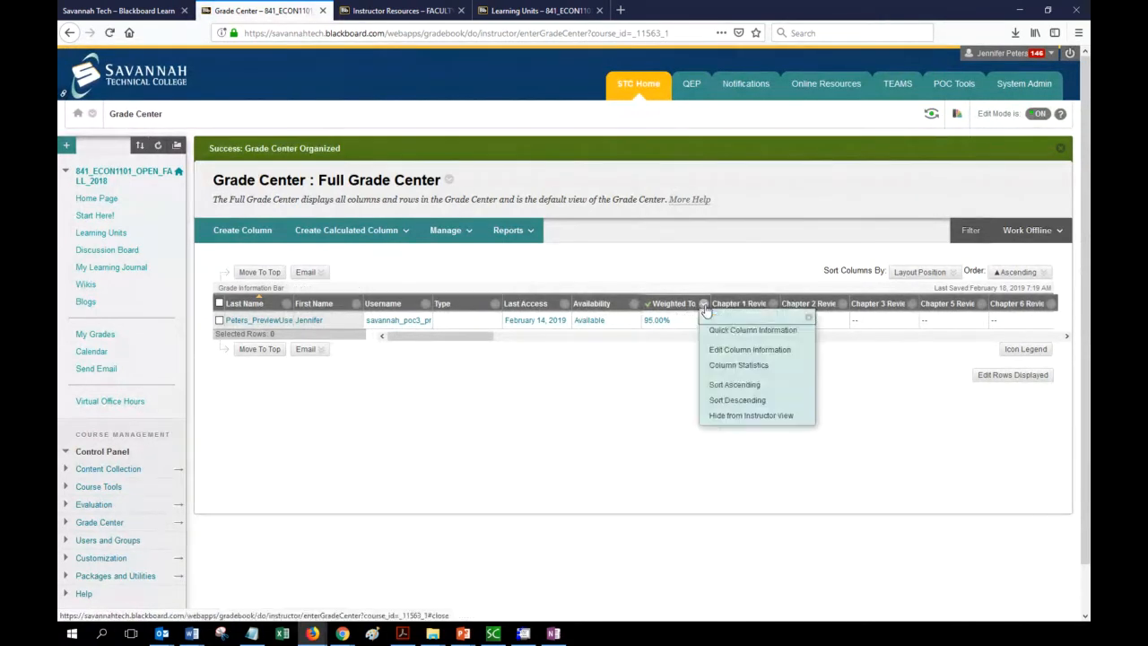
{"action": "left_click", "coordinate": [718, 350]}
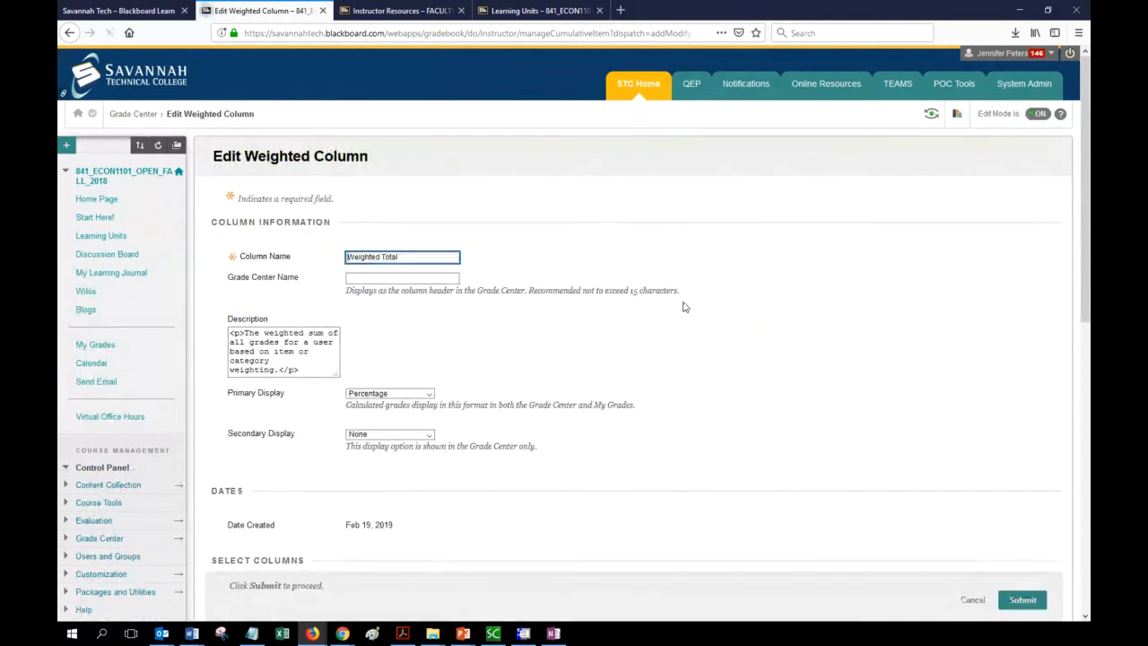
{"action": "scroll", "coordinate": [550, 323], "scroll_direction": "down", "scroll_amount": 5}
{"action": "scroll", "coordinate": [550, 324], "scroll_direction": "down", "scroll_amount": 3}
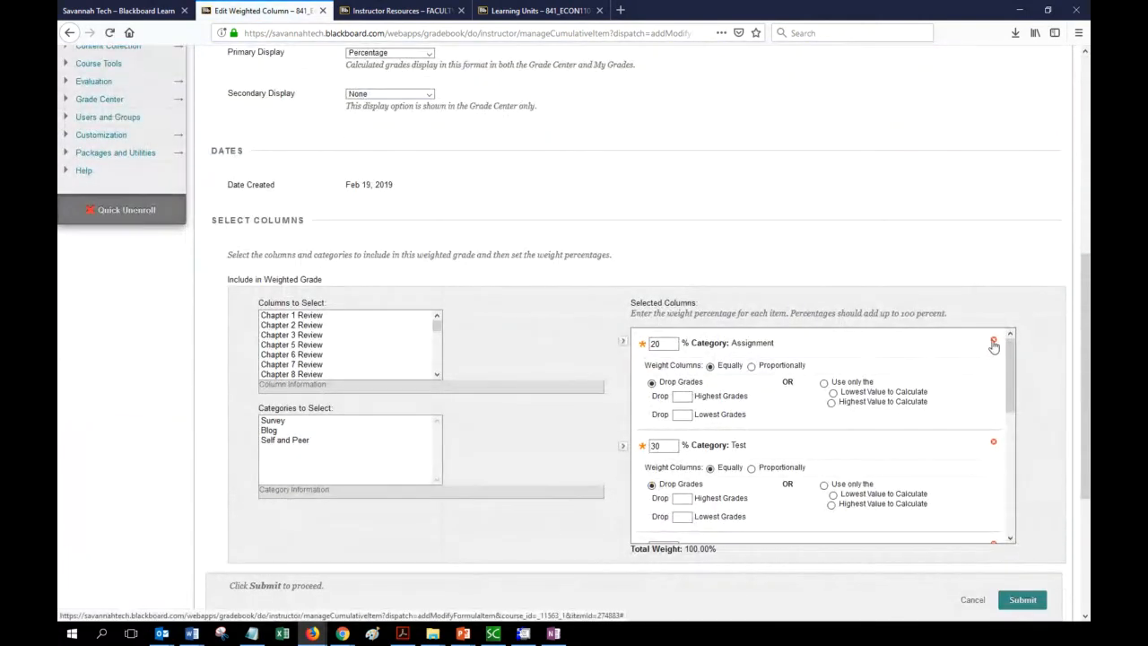
{"action": "left_click", "coordinate": [992, 341]}
{"action": "left_click", "coordinate": [993, 341]}
{"action": "left_click", "coordinate": [993, 341]}
{"action": "left_click", "coordinate": [993, 341]}
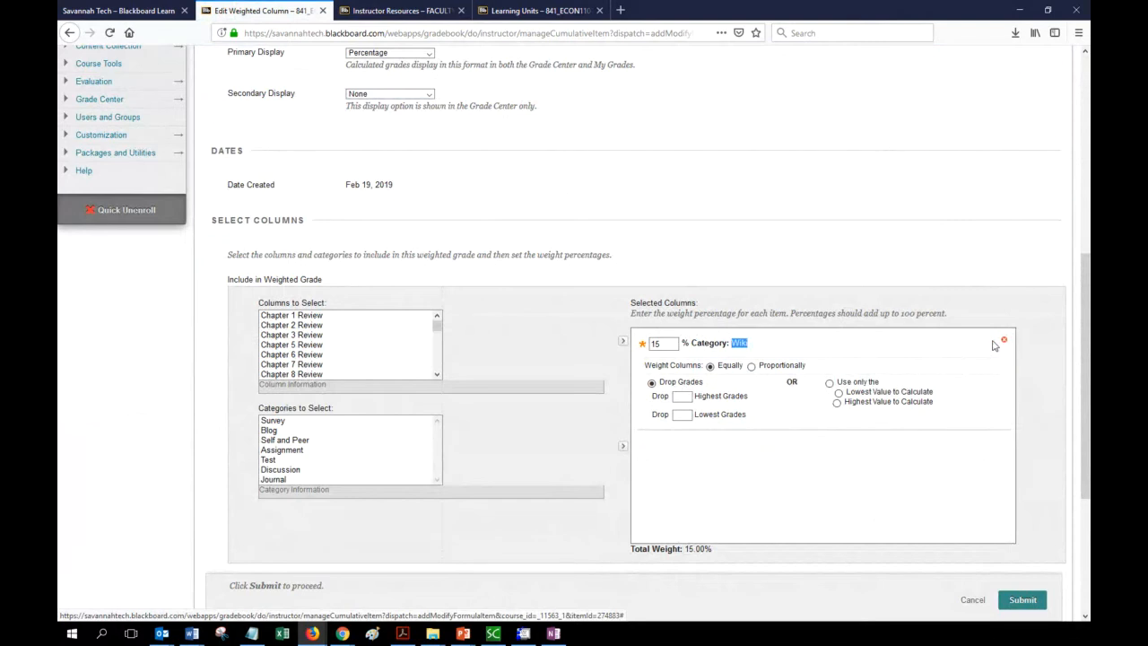
{"action": "left_click", "coordinate": [1003, 340]}
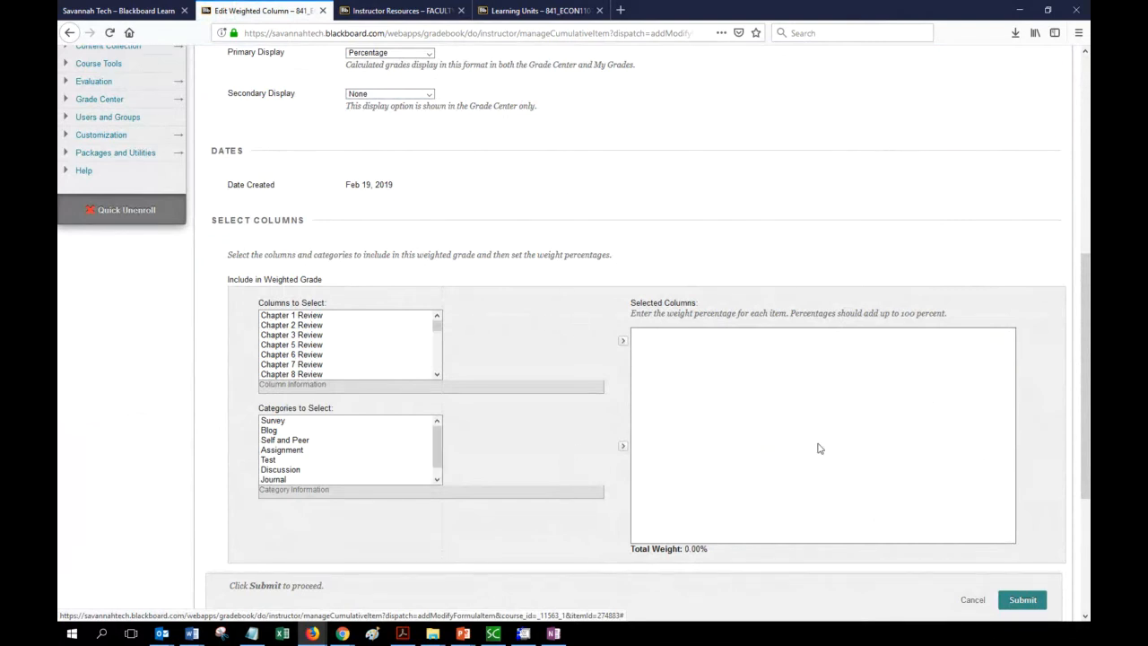
{"action": "scroll", "coordinate": [756, 439], "scroll_direction": "down", "scroll_amount": 1}
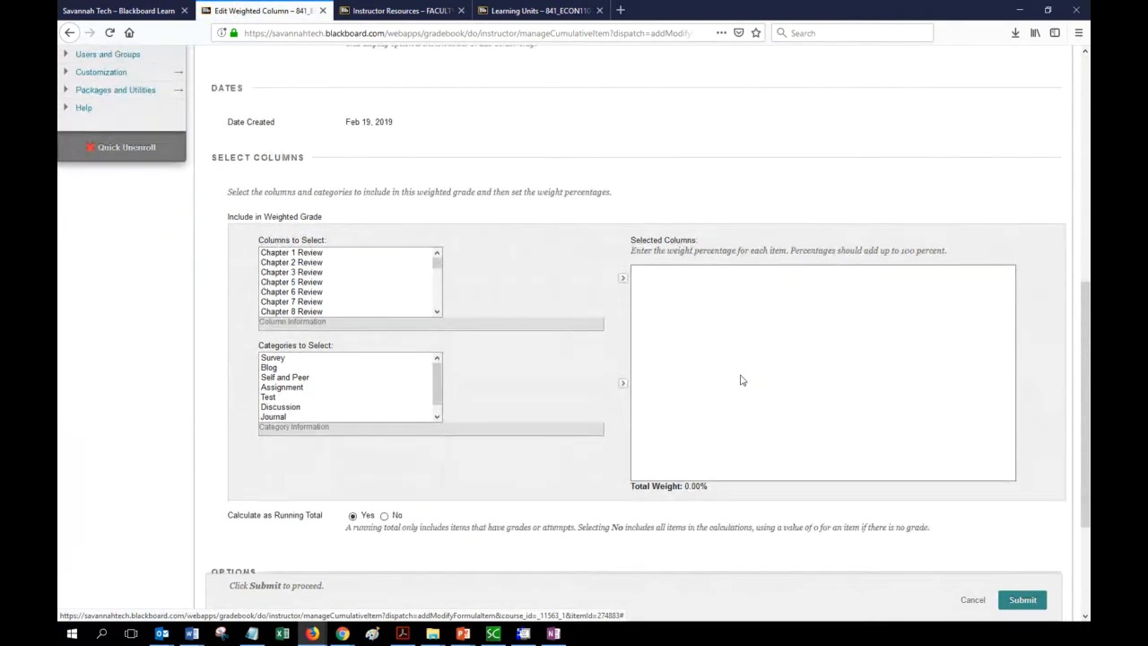
Add the Assignment, Test and Discussion categories to the weighted selected columns.
{"action": "left_click", "coordinate": [301, 392]}
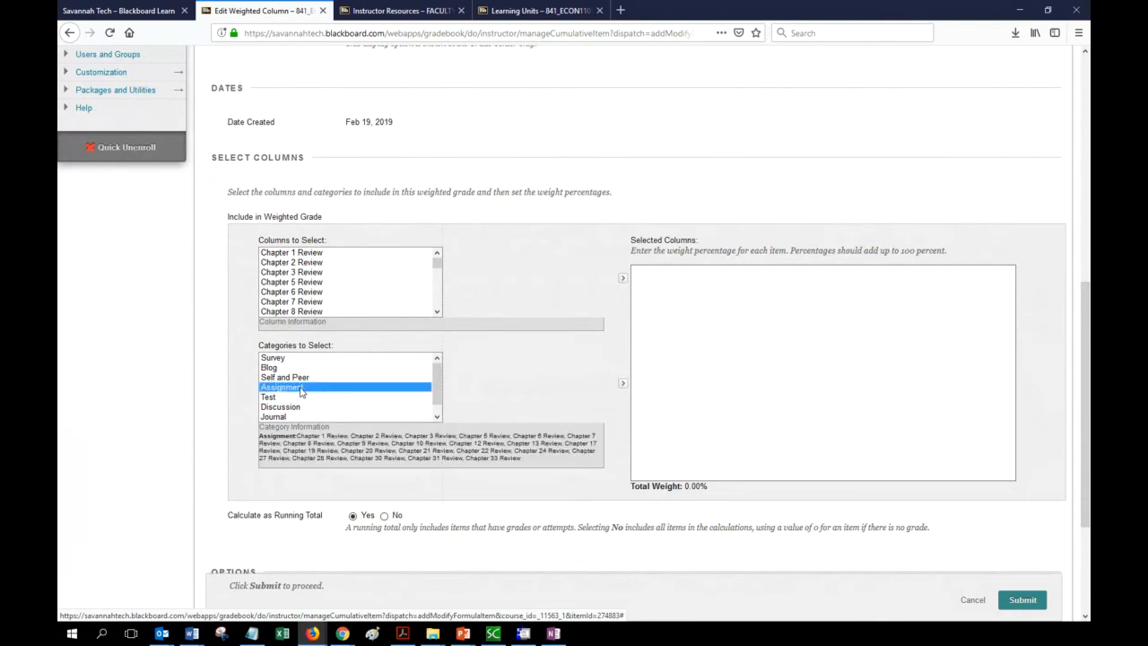
{"action": "left_click", "coordinate": [623, 386]}
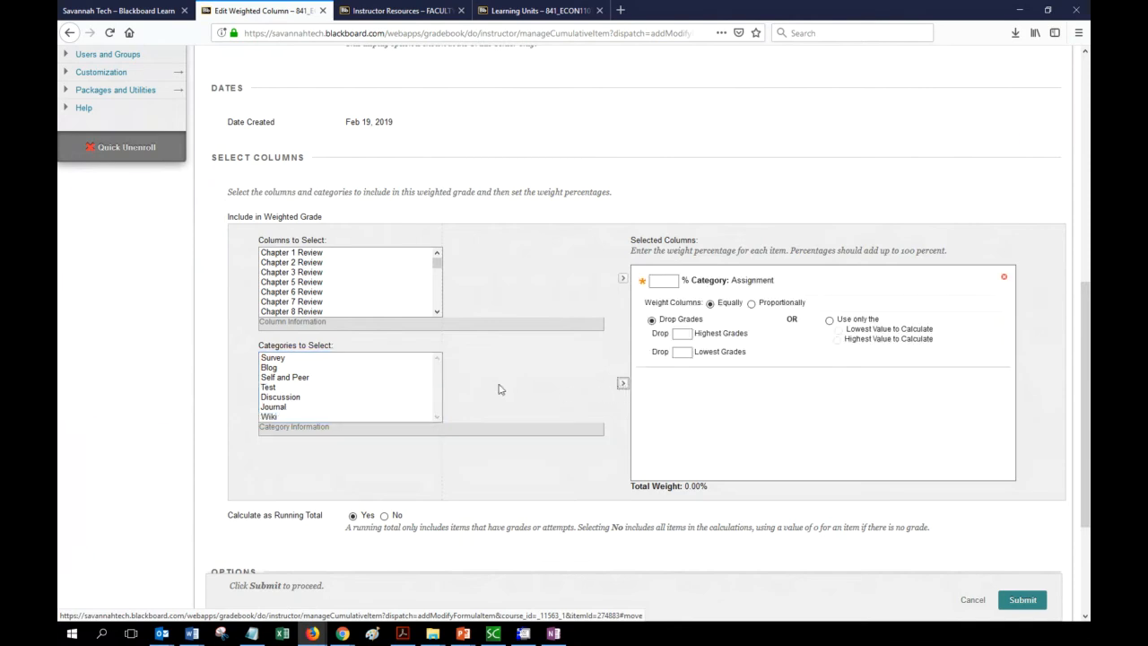
{"action": "left_click", "coordinate": [283, 387]}
{"action": "left_click", "coordinate": [621, 386]}
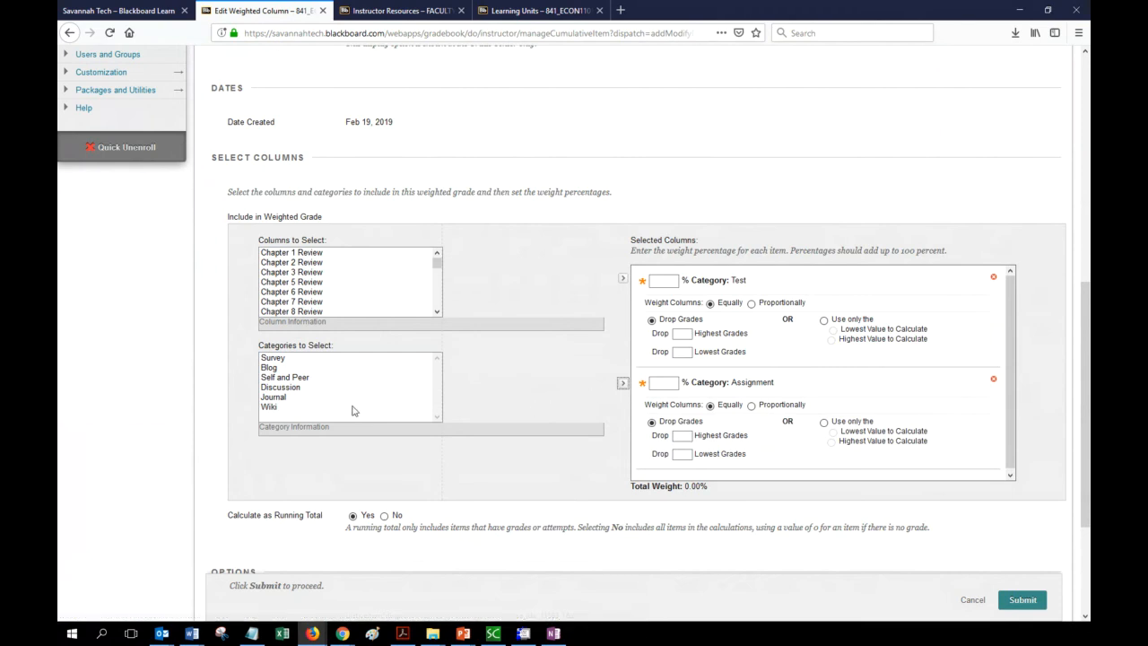
{"action": "left_click", "coordinate": [296, 390]}
{"action": "left_click", "coordinate": [621, 384]}
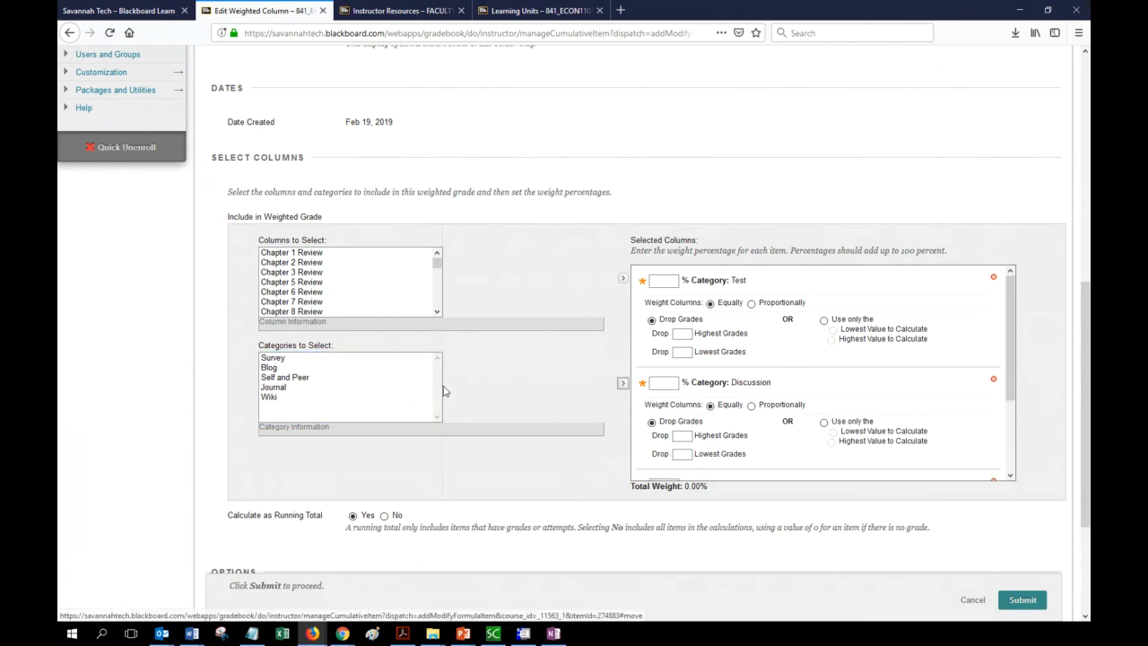
Add the Journal and Wiki categories to the weighted selection as well.
{"action": "left_click", "coordinate": [288, 387]}
{"action": "left_click", "coordinate": [622, 386]}
{"action": "left_click", "coordinate": [277, 388]}
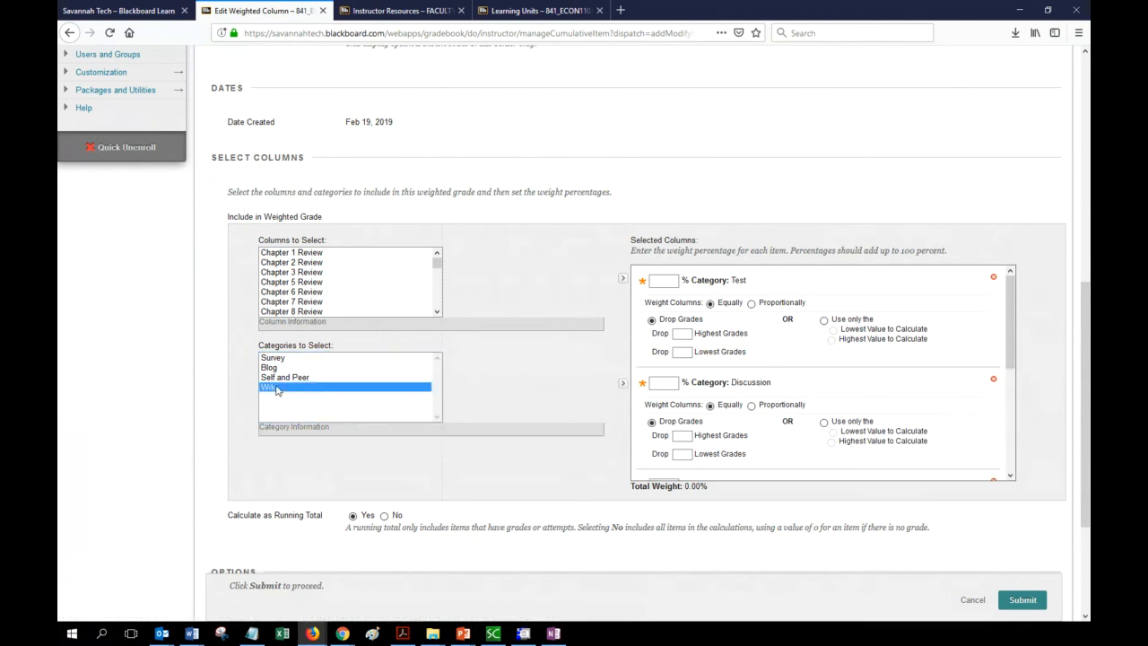
{"action": "left_click", "coordinate": [622, 386]}
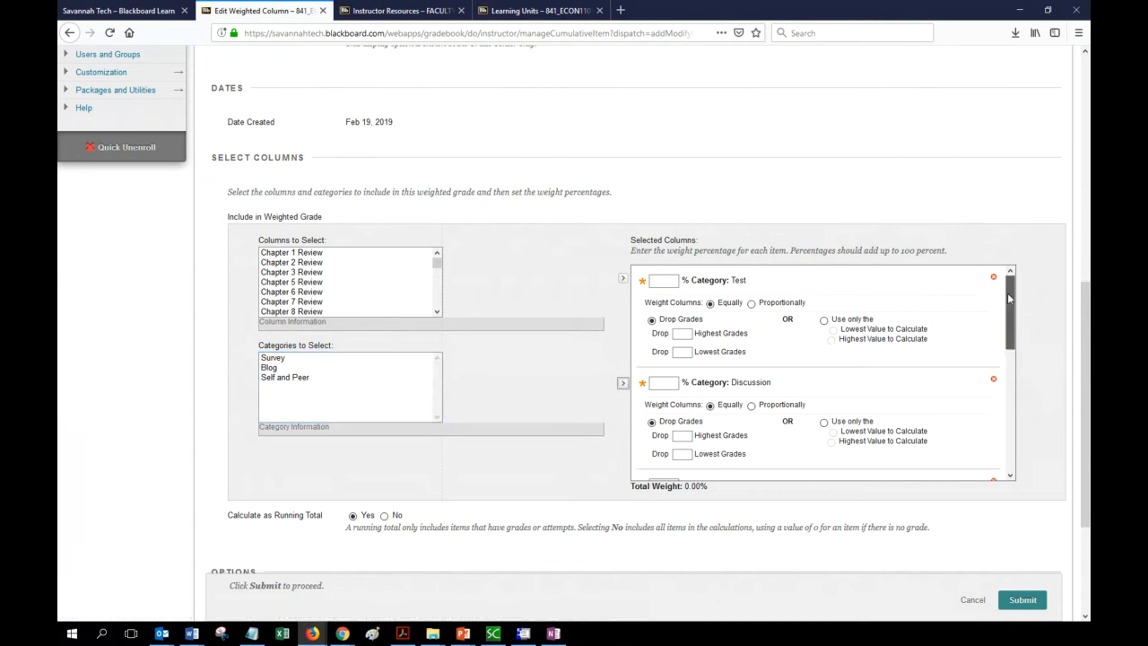
{"action": "left_click", "coordinate": [674, 281]}
Weight the Test category 30% and the Discussion category 25%.
{"action": "type", "text": "30"}
{"action": "left_click", "coordinate": [527, 288]}
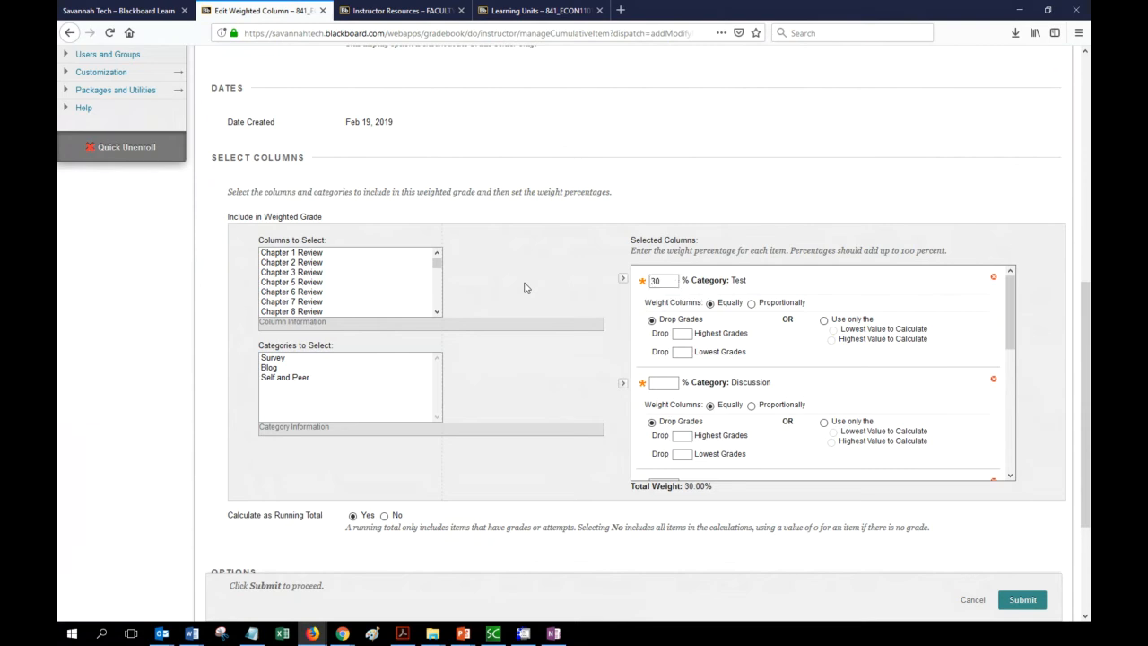
{"action": "left_click", "coordinate": [668, 384]}
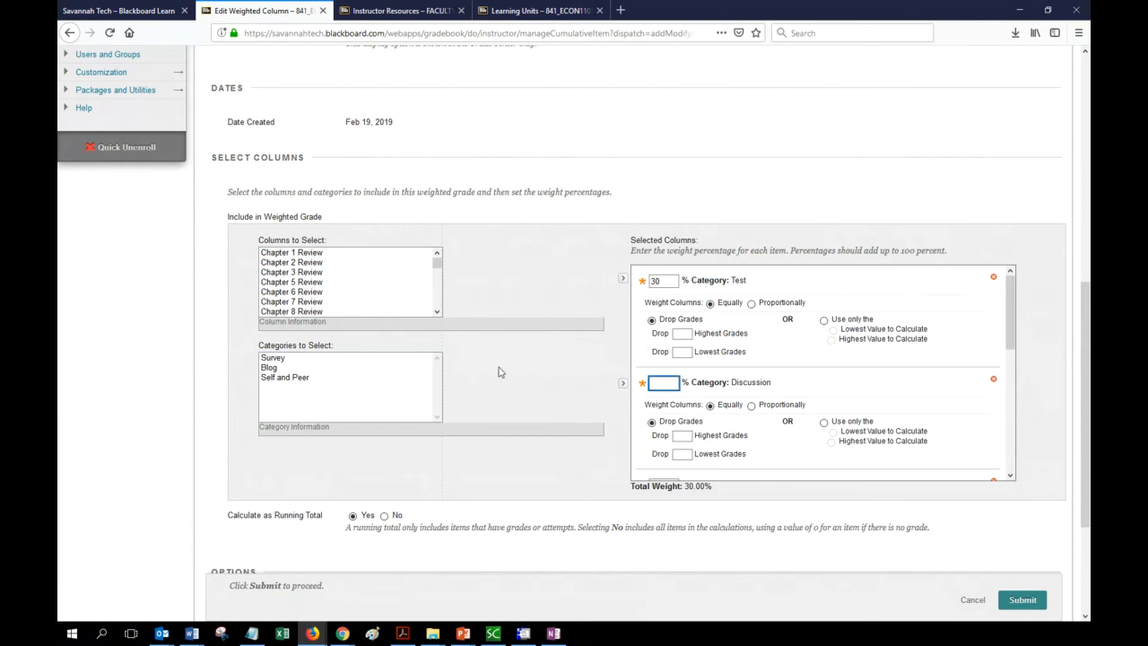
{"action": "type", "text": "25"}
{"action": "left_click", "coordinate": [568, 378]}
{"action": "scroll", "coordinate": [873, 370], "scroll_direction": "down", "scroll_amount": 2}
{"action": "scroll", "coordinate": [873, 370], "scroll_direction": "down", "scroll_amount": 1}
Weight Journal 25%, Wiki 10% and Assignment 10%, bringing the total to 100%.
{"action": "left_click", "coordinate": [662, 376]}
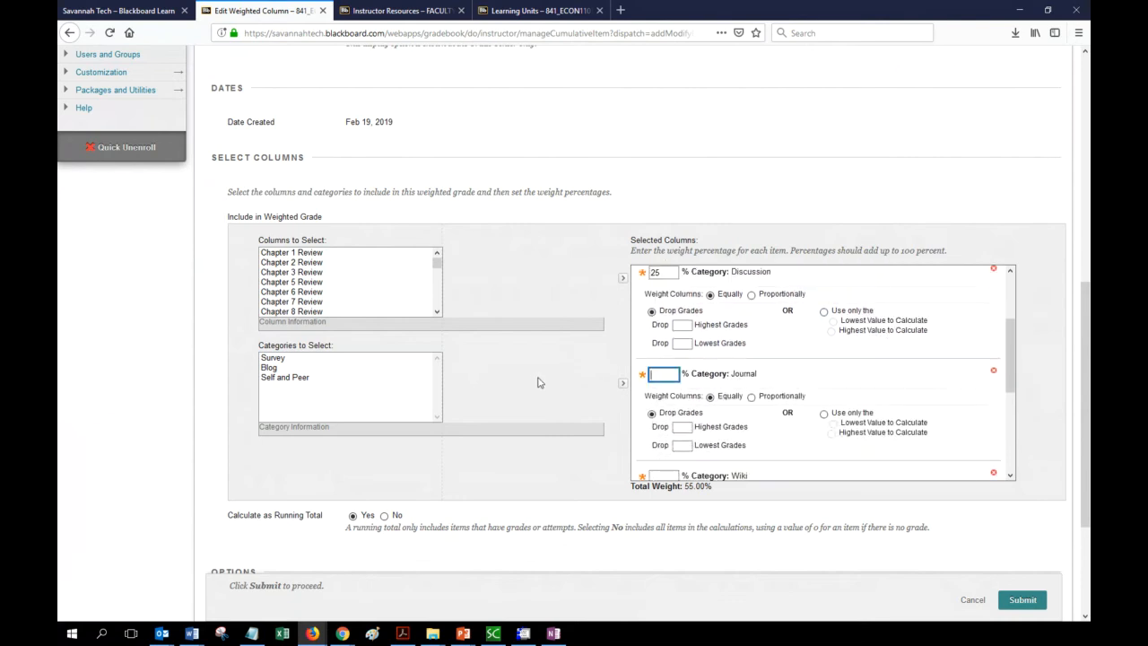
{"action": "type", "text": "25"}
{"action": "key", "text": "Tab"}
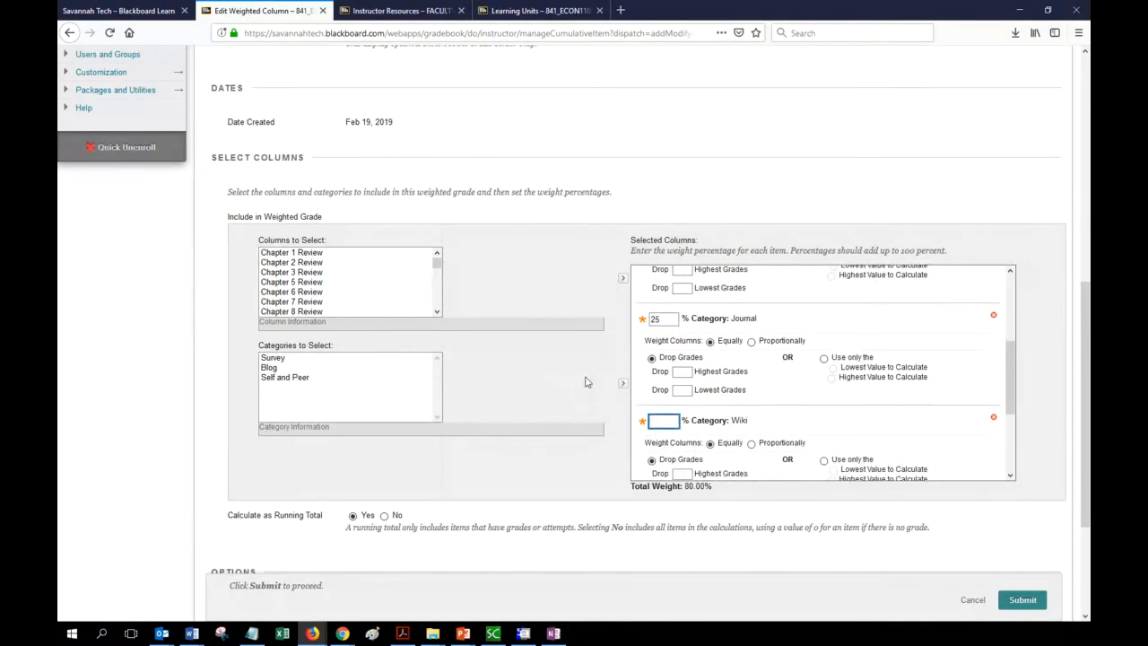
{"action": "scroll", "coordinate": [585, 381], "scroll_direction": "down", "scroll_amount": 1}
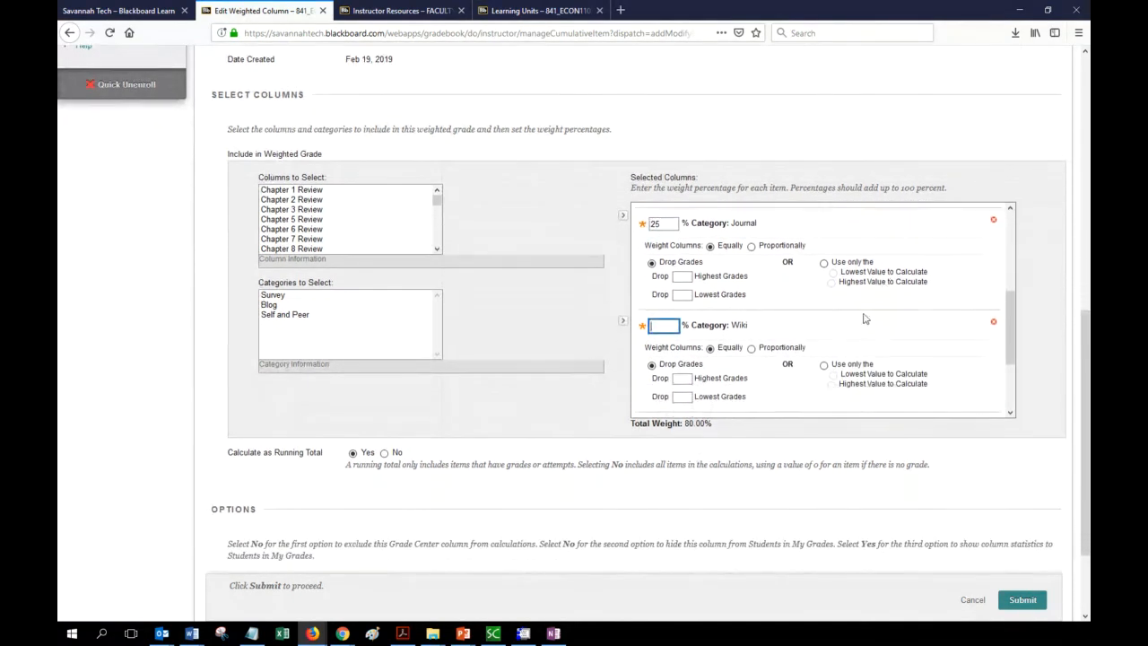
{"action": "scroll", "coordinate": [861, 318], "scroll_direction": "down", "scroll_amount": 2}
{"action": "type", "text": "10"}
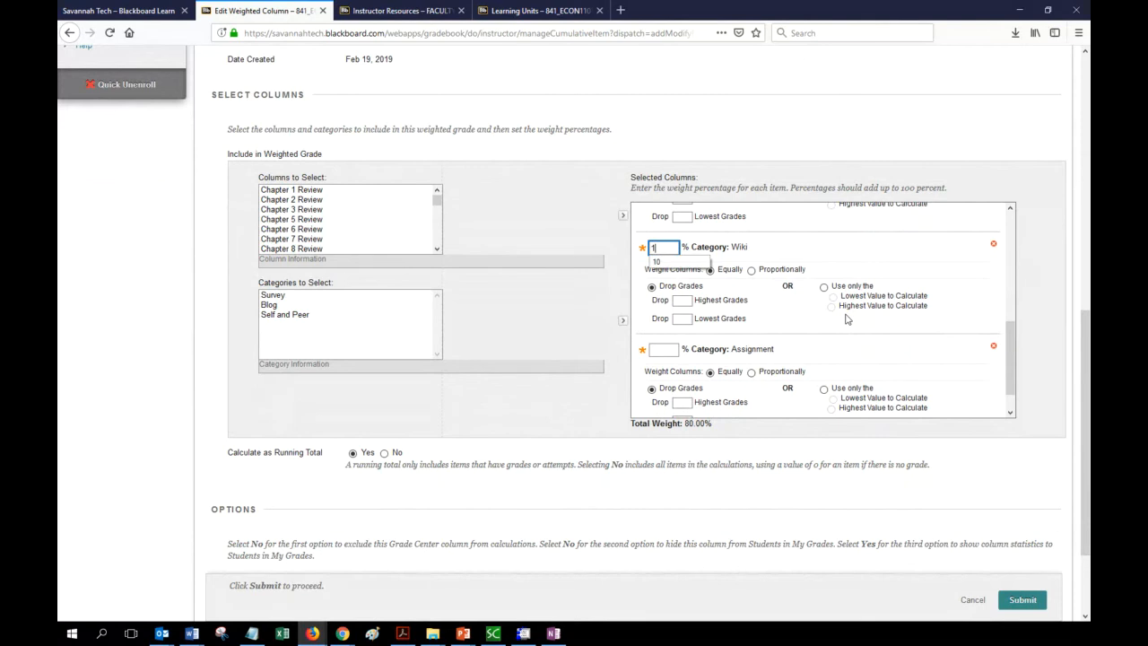
{"action": "left_click", "coordinate": [578, 313]}
{"action": "left_click", "coordinate": [662, 349]}
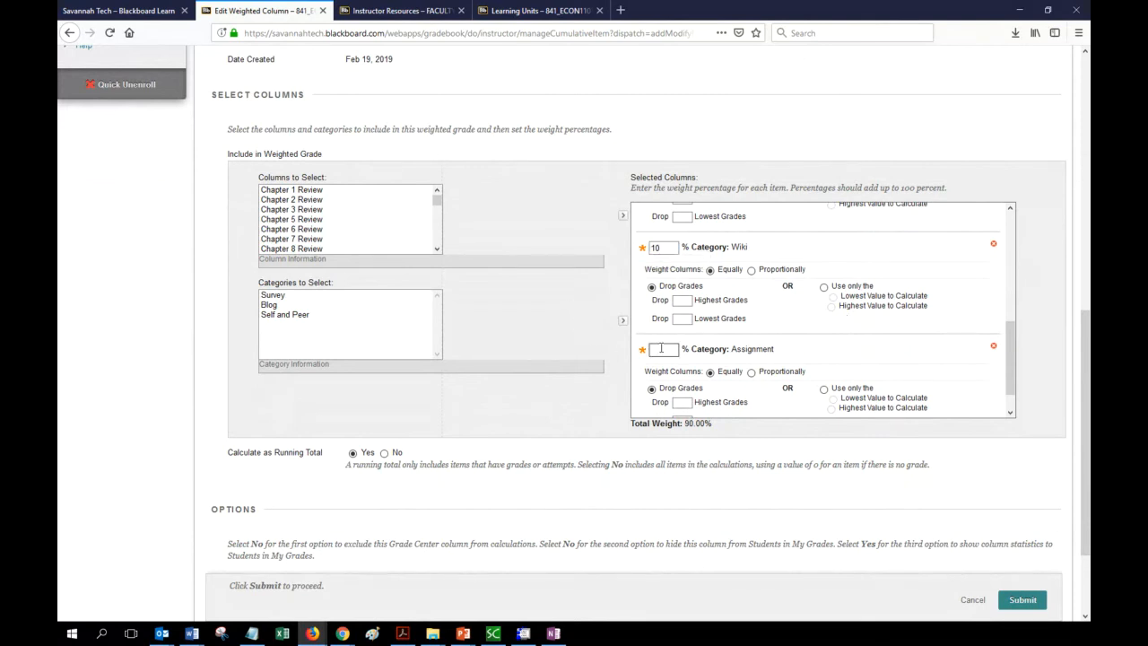
{"action": "type", "text": "10"}
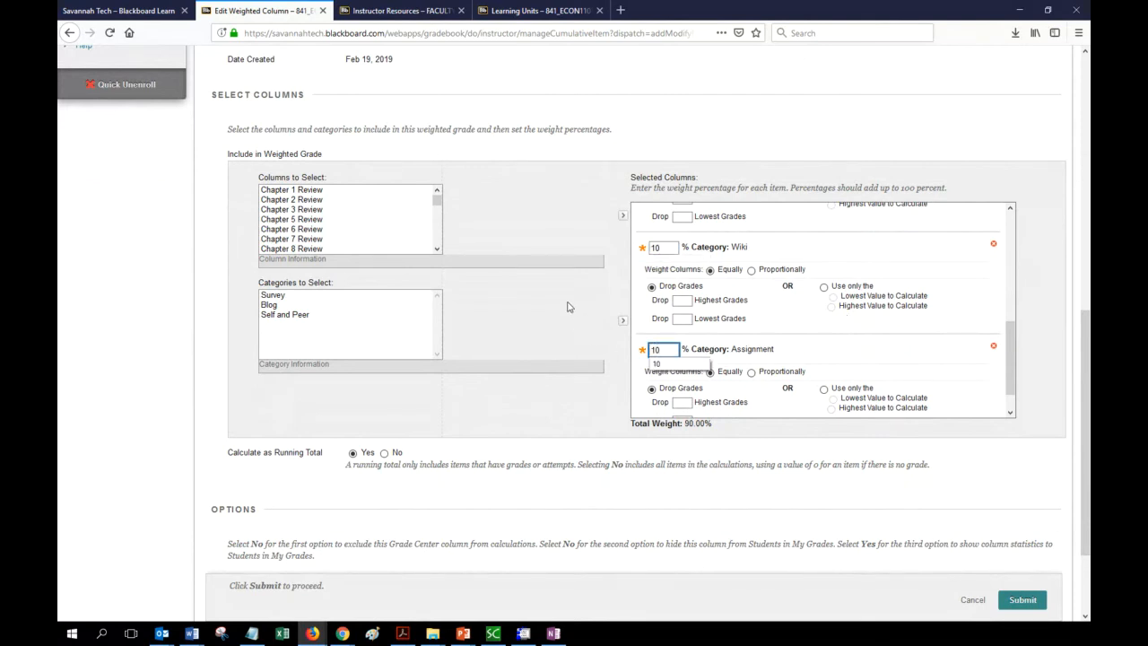
{"action": "left_click", "coordinate": [567, 307]}
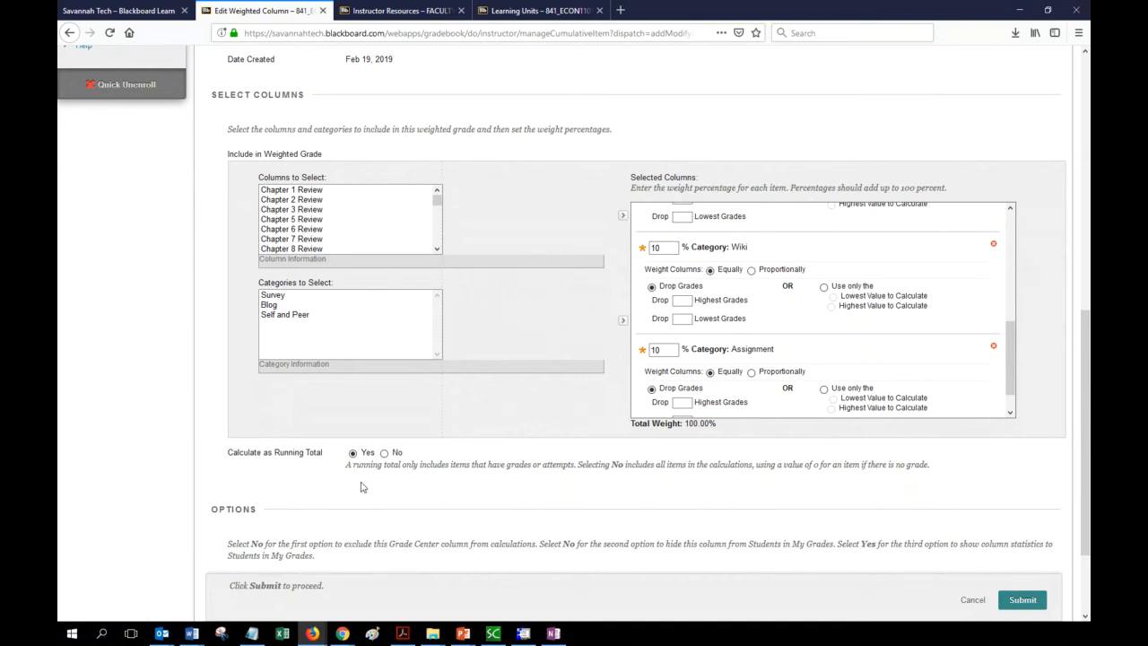
{"action": "scroll", "coordinate": [240, 411], "scroll_direction": "down", "scroll_amount": 1}
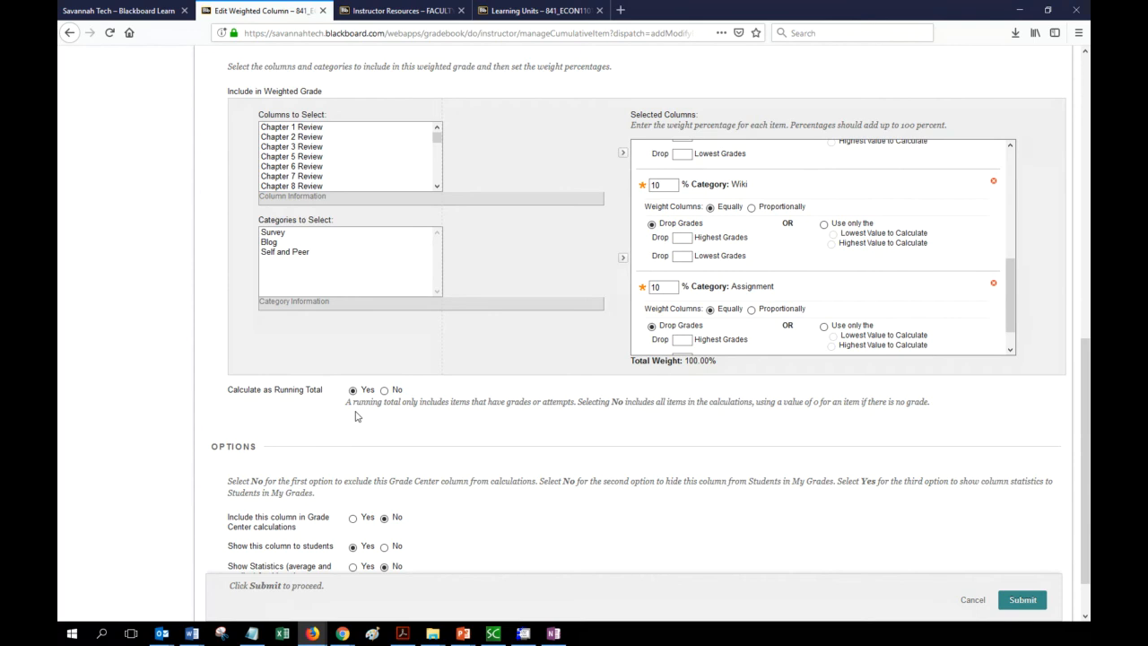
{"action": "scroll", "coordinate": [607, 465], "scroll_direction": "down", "scroll_amount": 1}
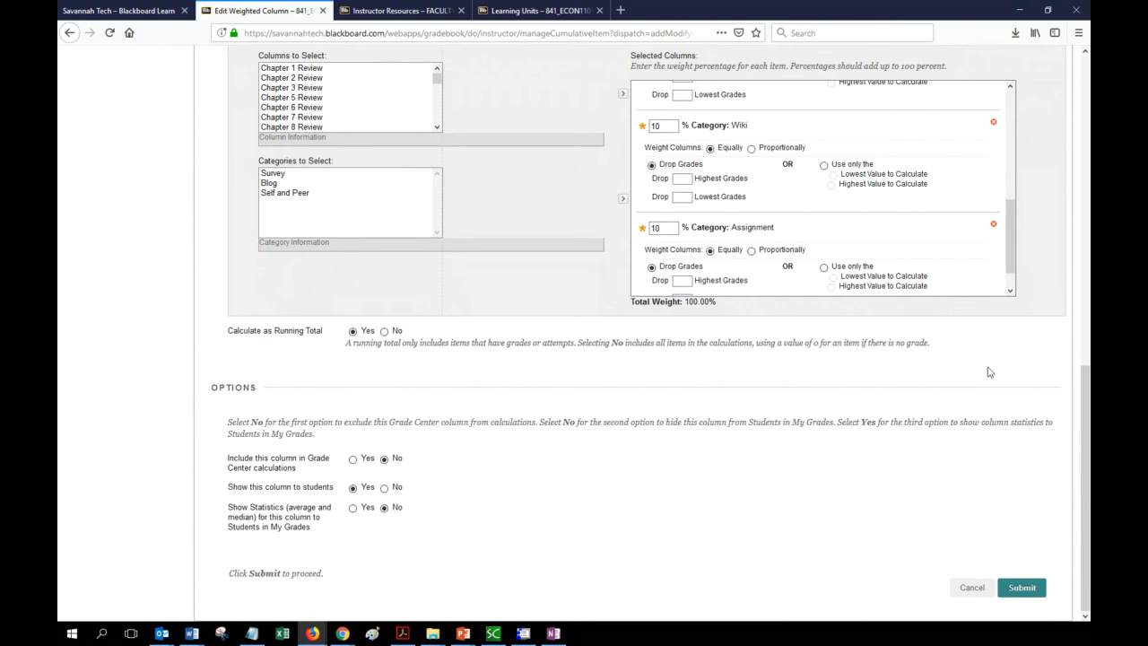
{"action": "scroll", "coordinate": [1000, 356], "scroll_direction": "up", "scroll_amount": 1}
{"action": "left_click_drag", "start_coordinate": [1014, 312], "coordinate": [1015, 191]}
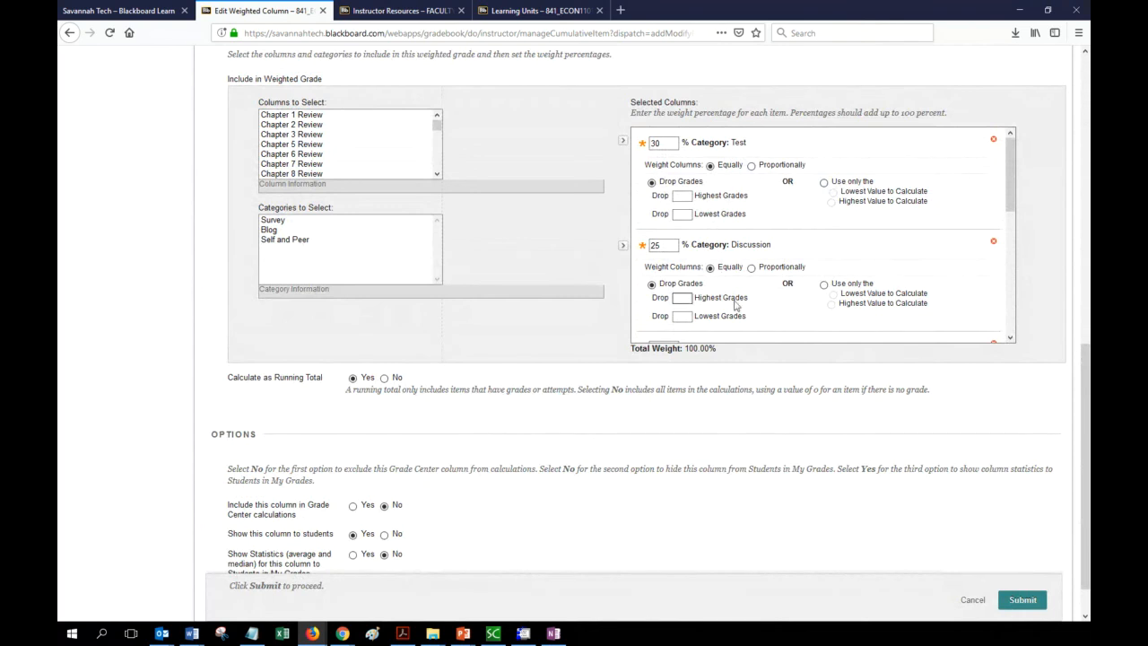
{"action": "scroll", "coordinate": [771, 282], "scroll_direction": "down", "scroll_amount": 1}
{"action": "scroll", "coordinate": [741, 229], "scroll_direction": "down", "scroll_amount": 2}
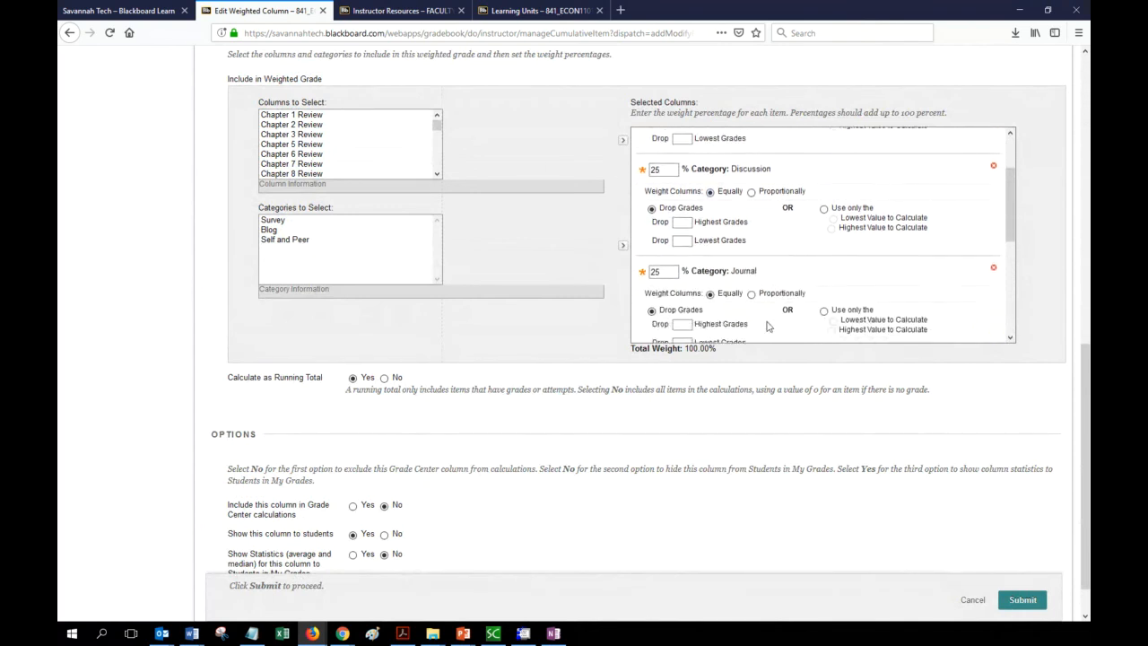
{"action": "scroll", "coordinate": [690, 484], "scroll_direction": "down", "scroll_amount": 1}
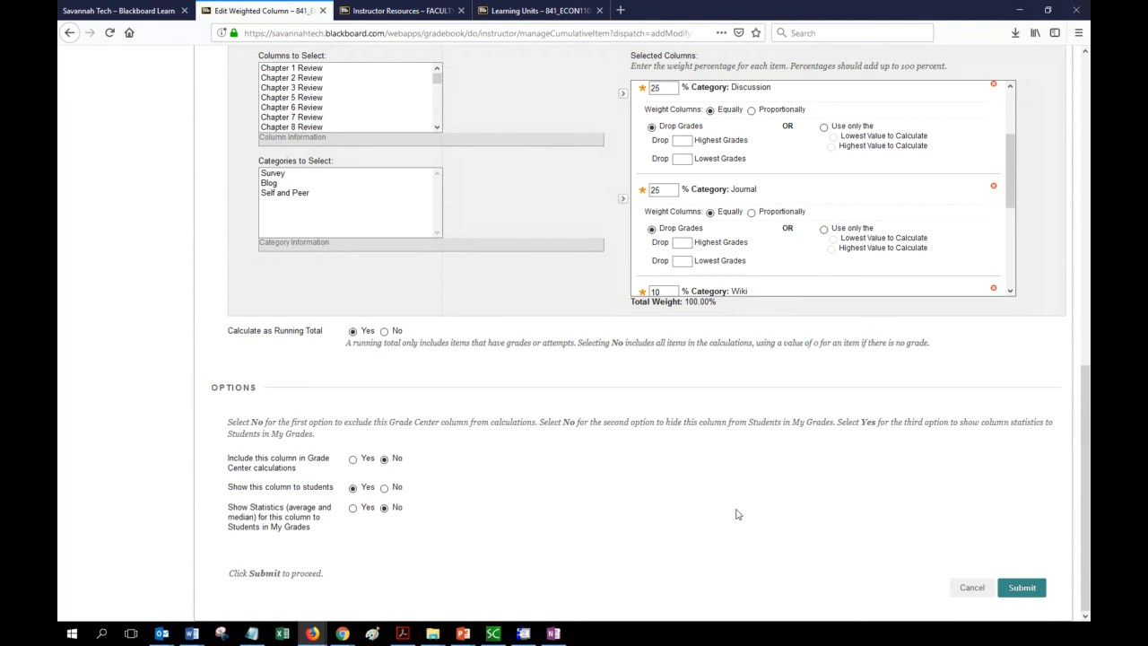
{"action": "scroll", "coordinate": [598, 517], "scroll_direction": "up", "scroll_amount": 3}
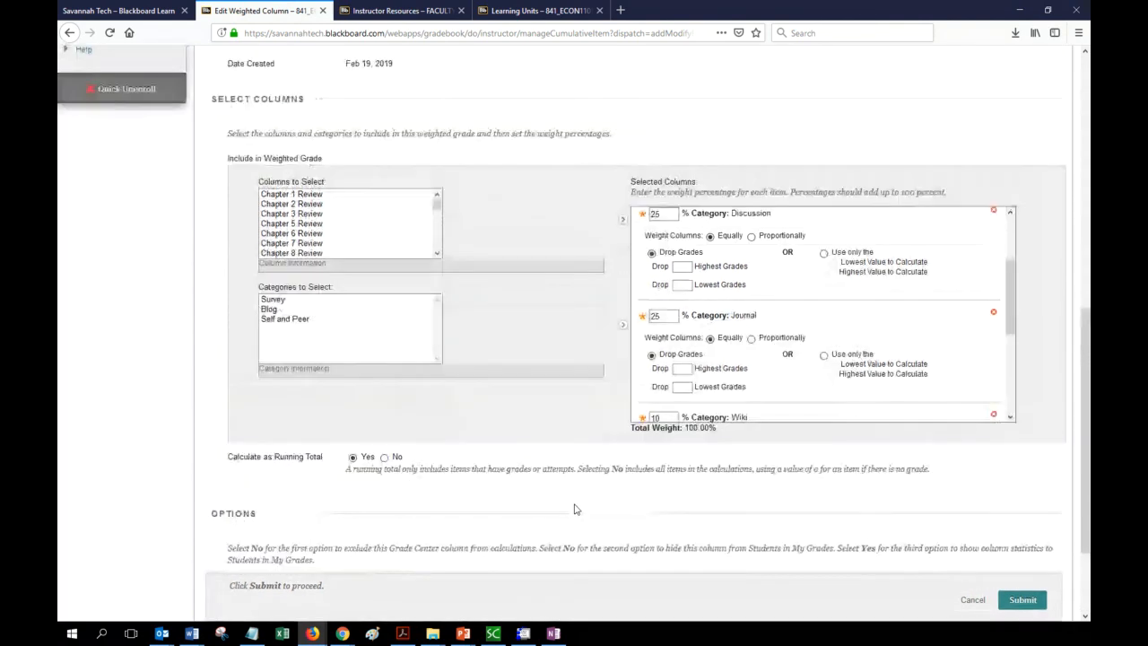
Keep Percentage as the primary display and choose Letter as the secondary display.
{"action": "scroll", "coordinate": [575, 509], "scroll_direction": "up", "scroll_amount": 5}
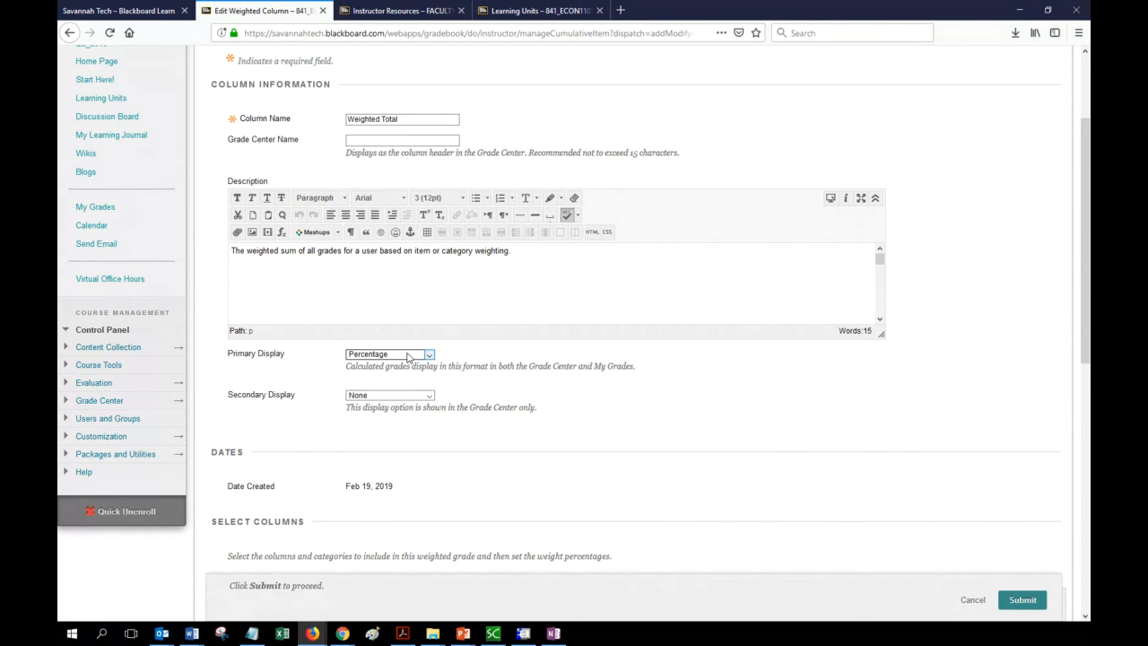
{"action": "left_click", "coordinate": [352, 357]}
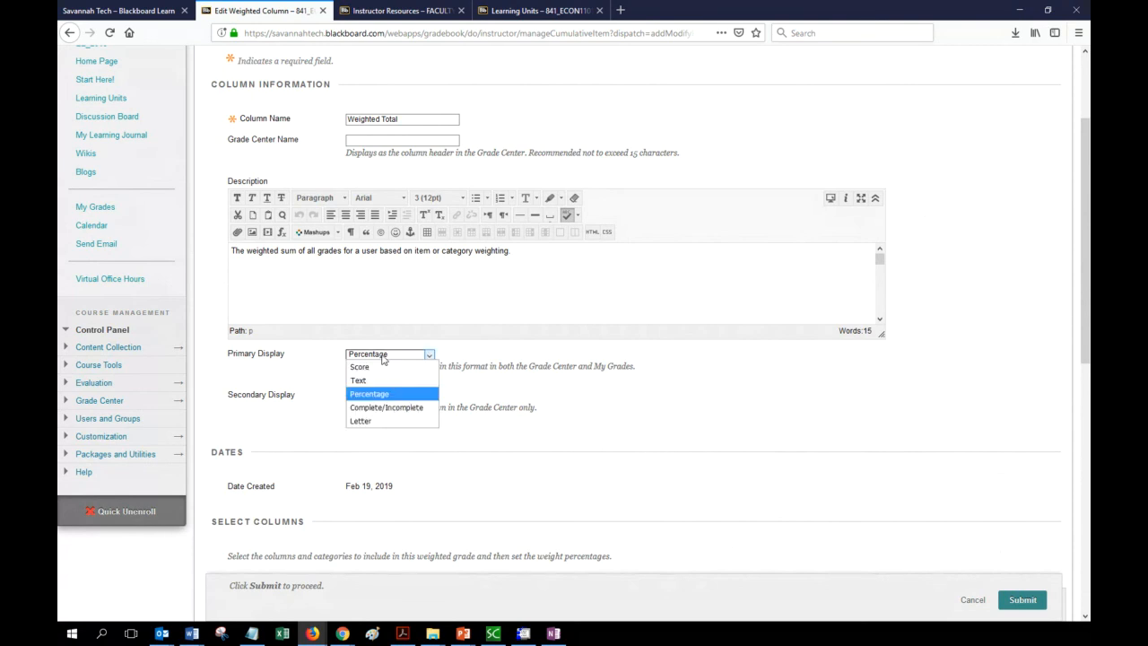
{"action": "left_click", "coordinate": [382, 398]}
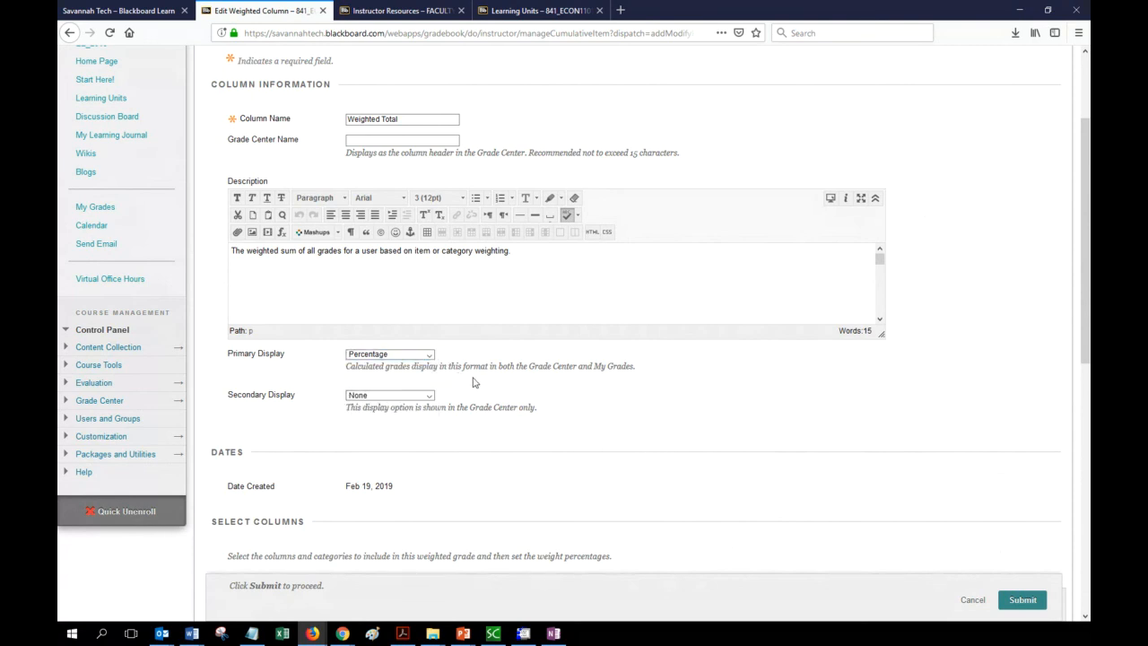
{"action": "left_click", "coordinate": [431, 397]}
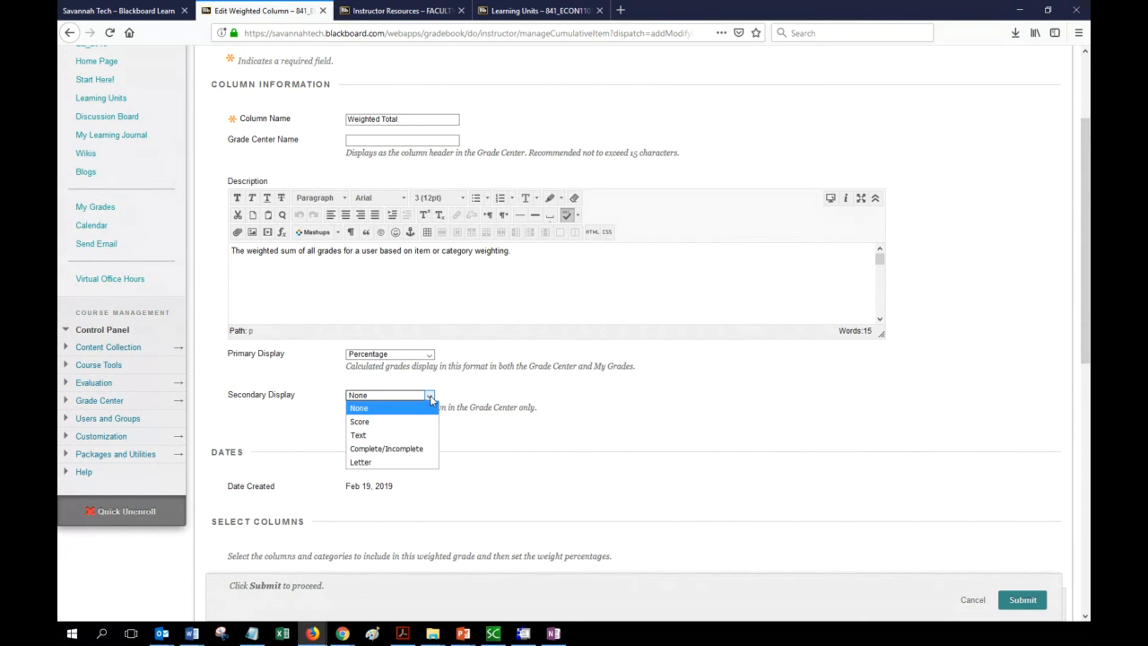
{"action": "left_click", "coordinate": [417, 462]}
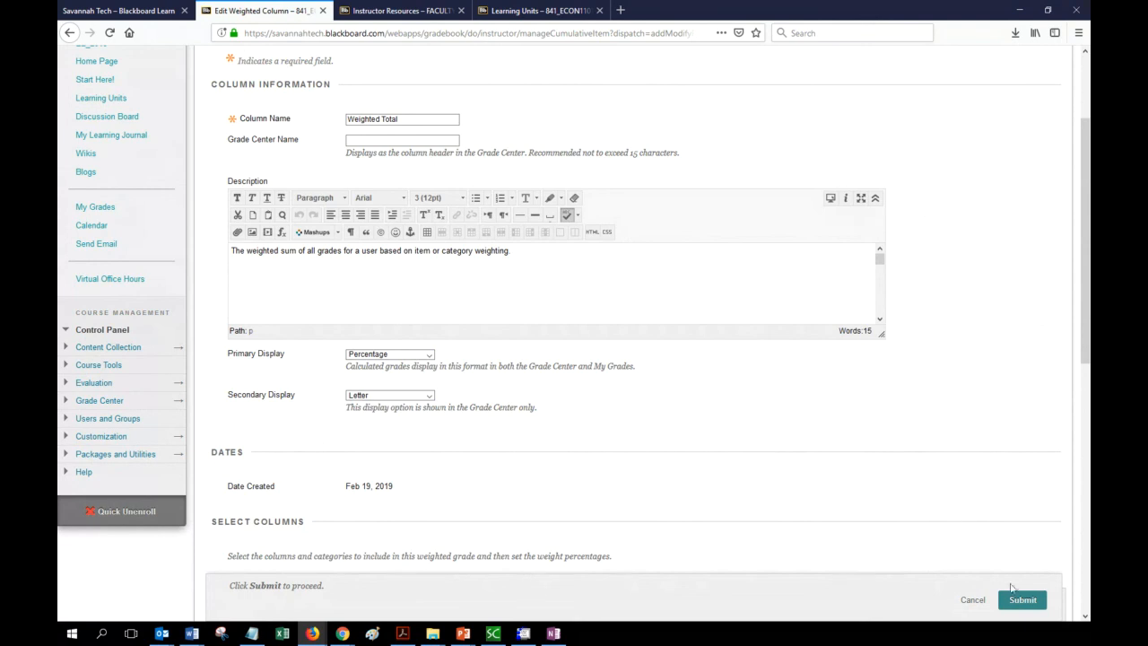
Submit the Weighted Total column settings to return to the Grade Center.
{"action": "left_click", "coordinate": [1020, 601]}
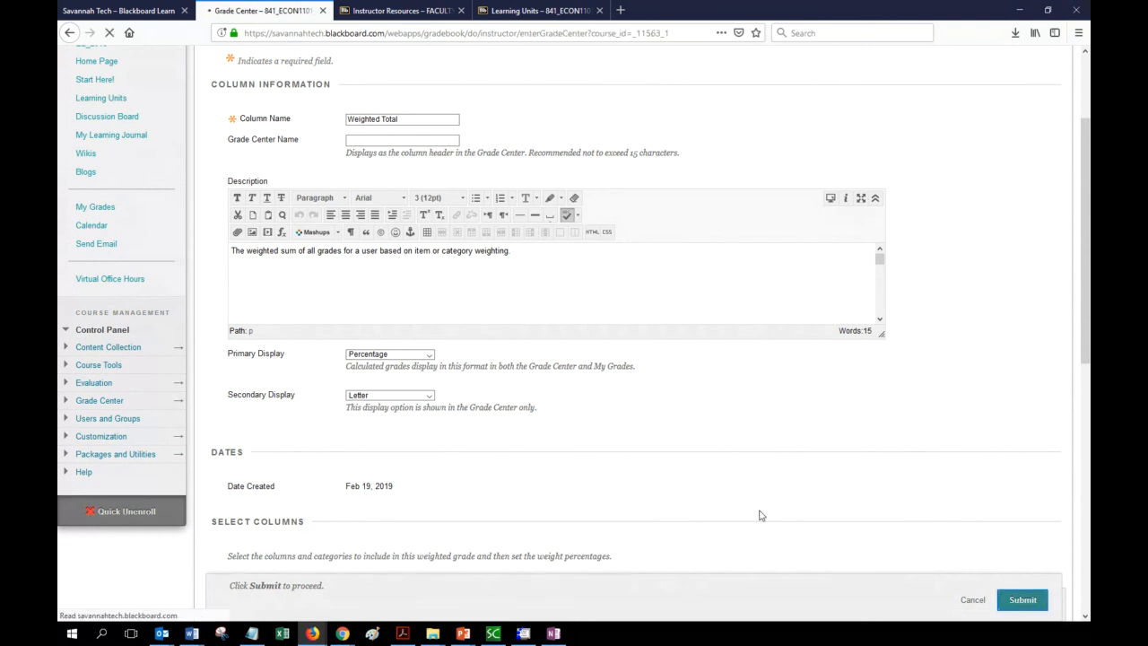